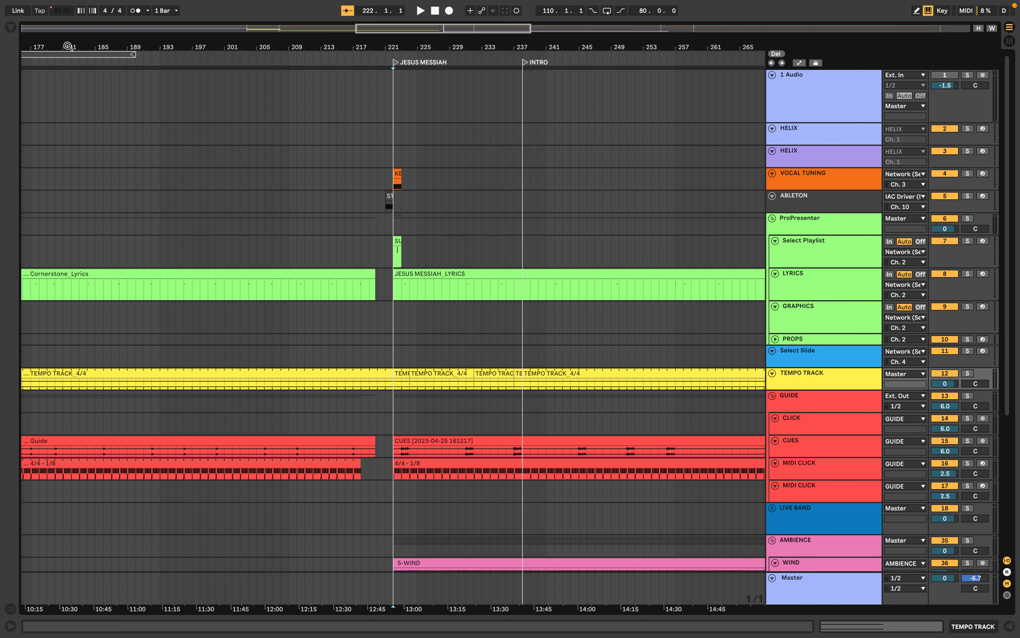
- Jump repeatedly between the song locators, including WAY MAKER, JESUS MESSIAH and HOW GREAT THOU ART, and finish on WAY MAKER
key(4)
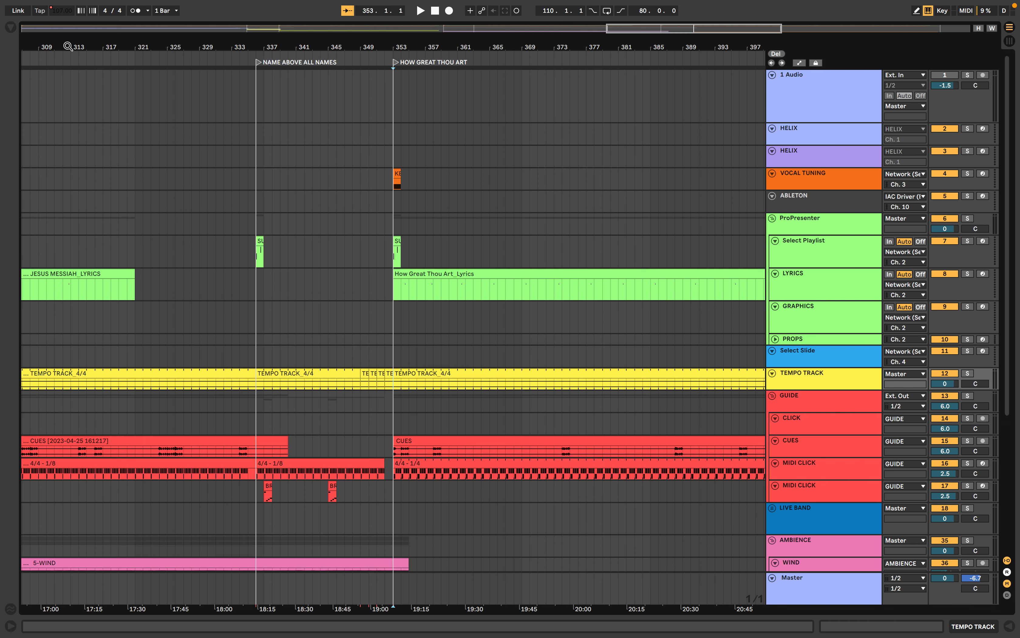
key(1)
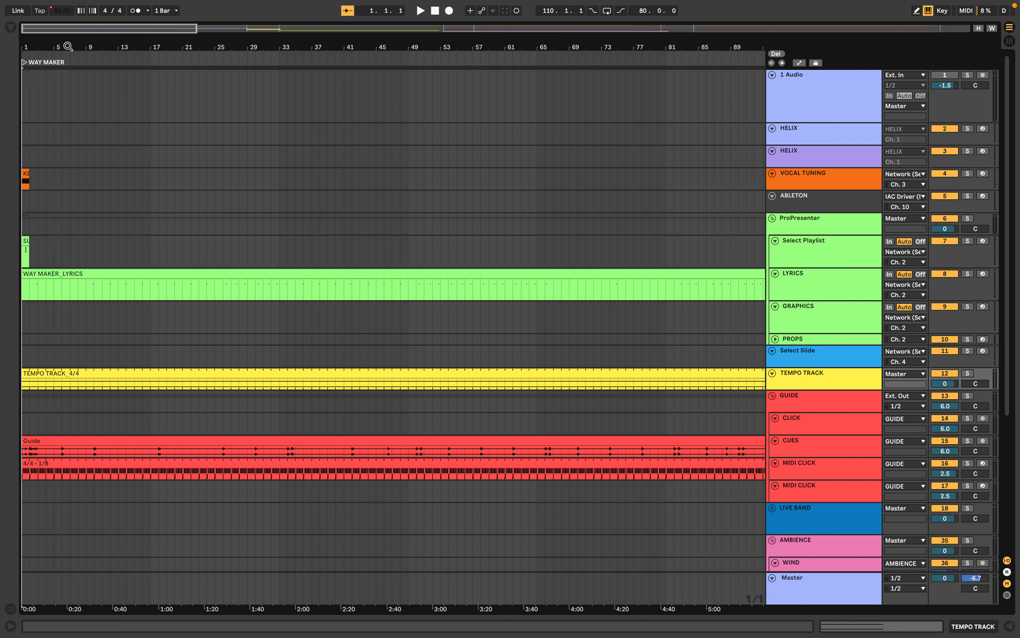
key(2)
key(3)
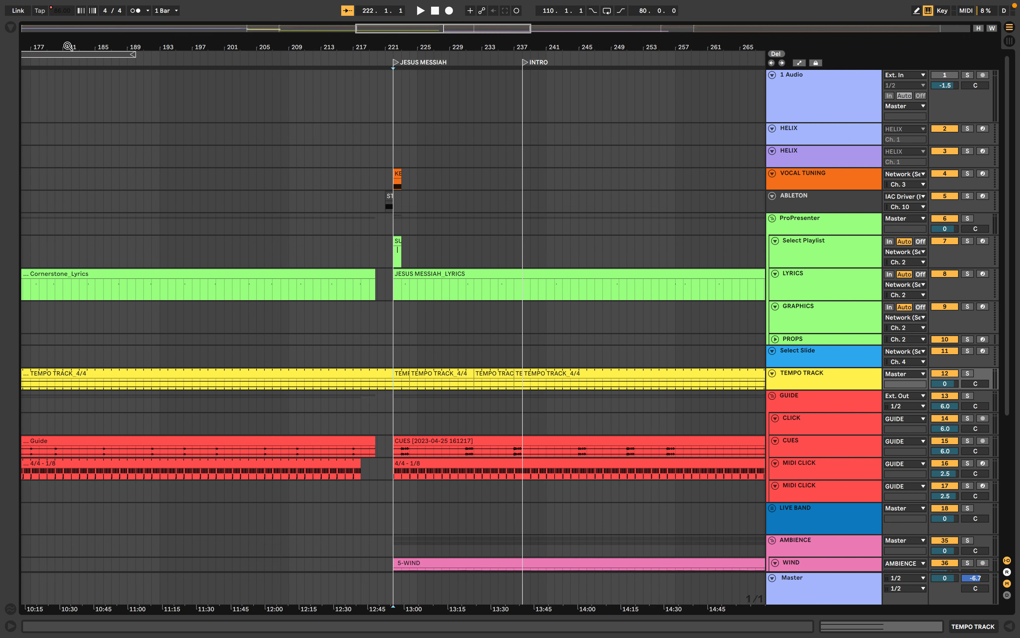
key(4)
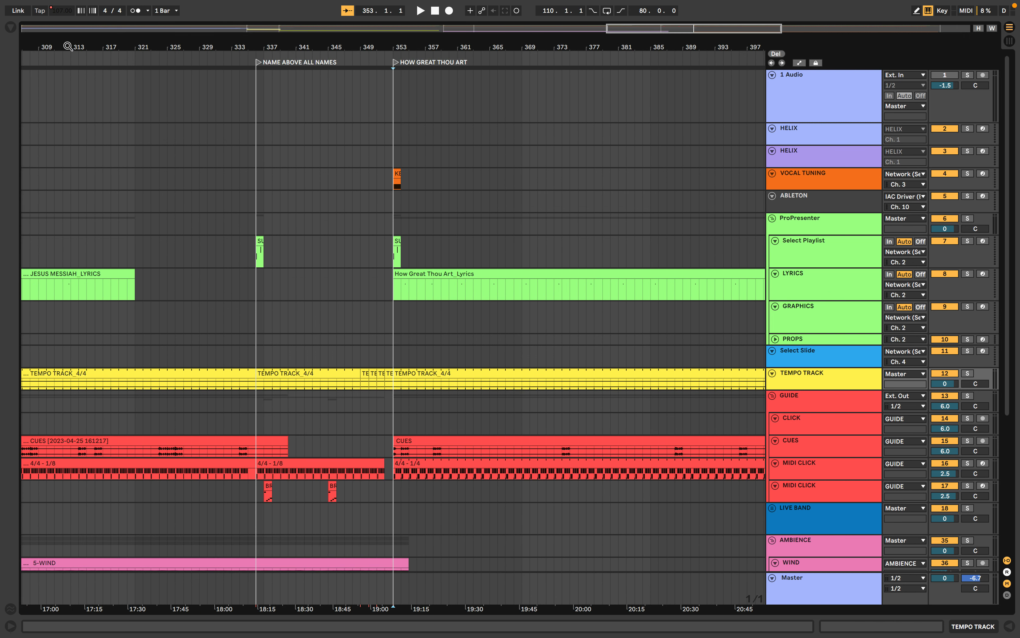
key(1)
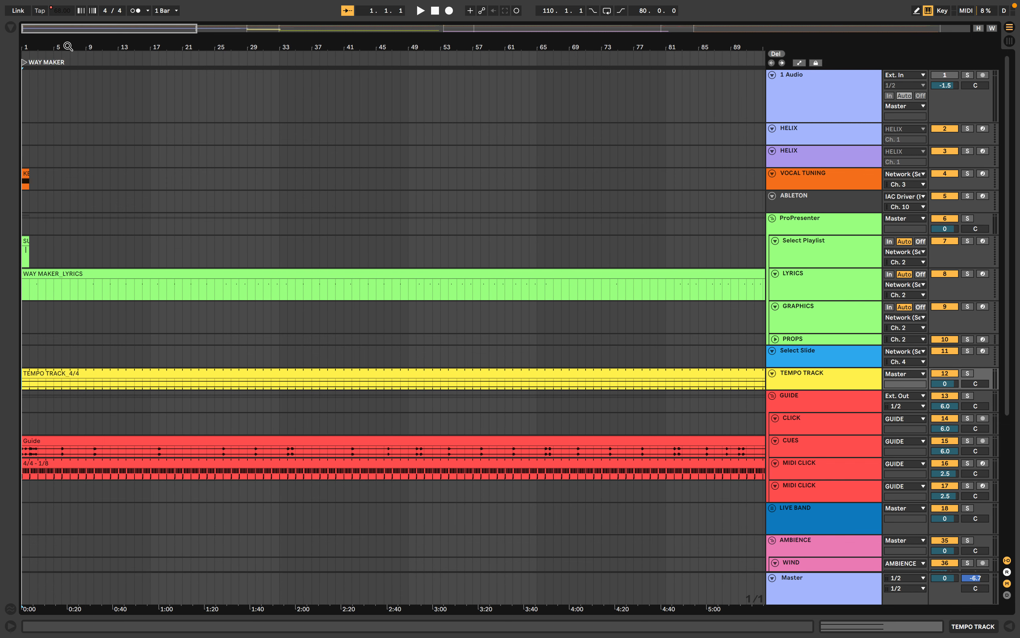
key(2)
key(3)
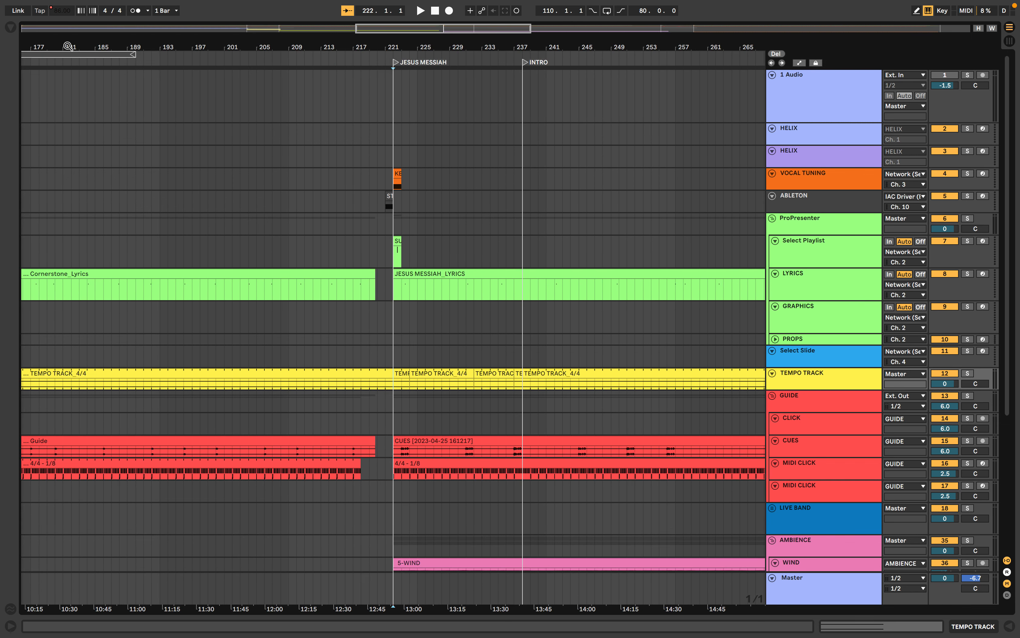
key(4)
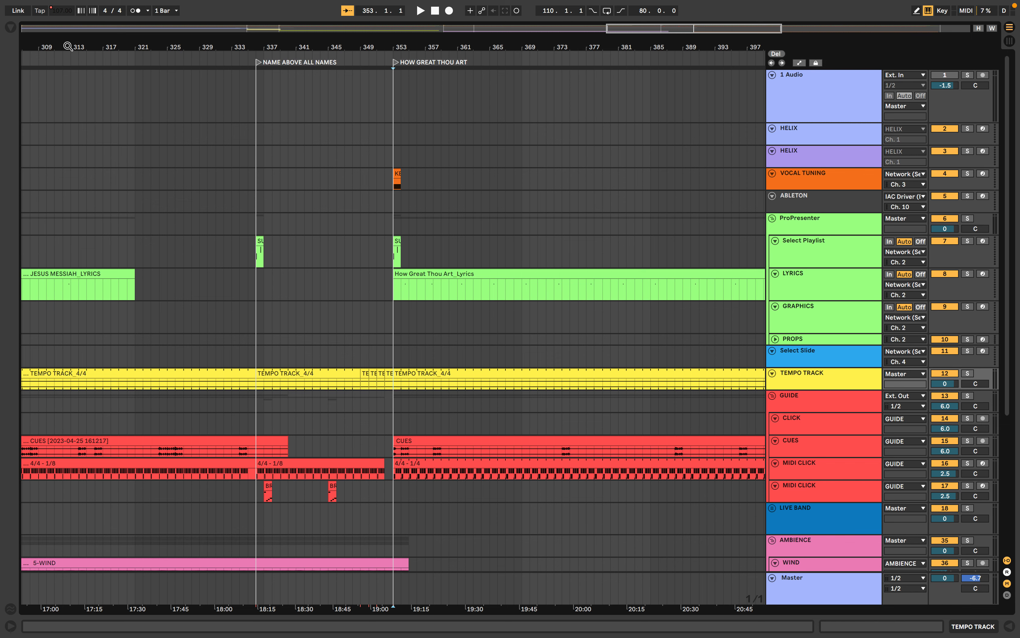
key(1)
key(2)
key(3)
key(4)
key(1)
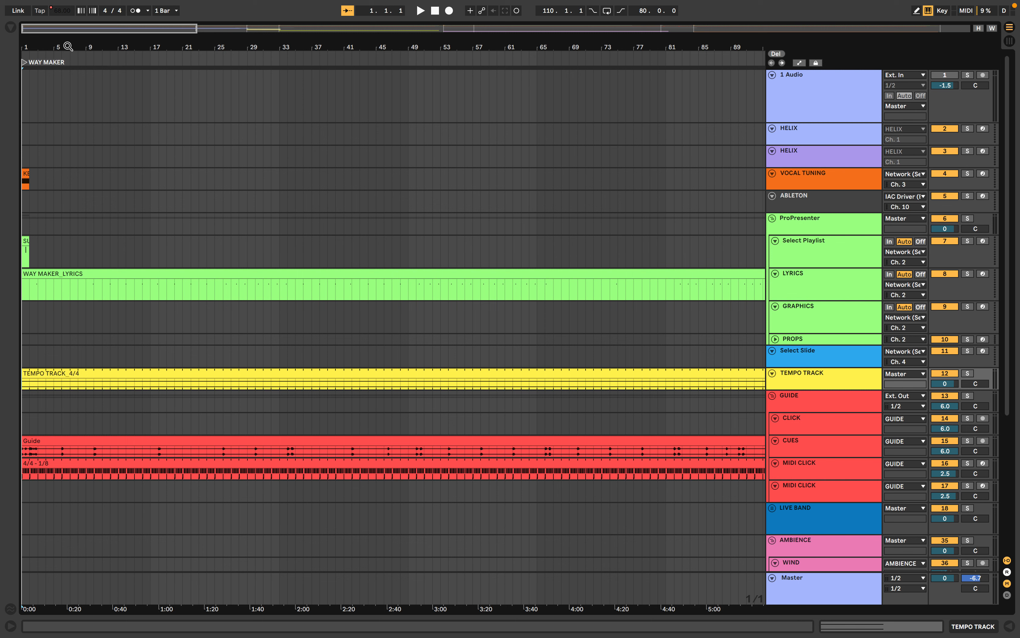
- Review the key mapping assignments and test the record shortcut with a short pass from the WAY MAKER locator
click(943, 11)
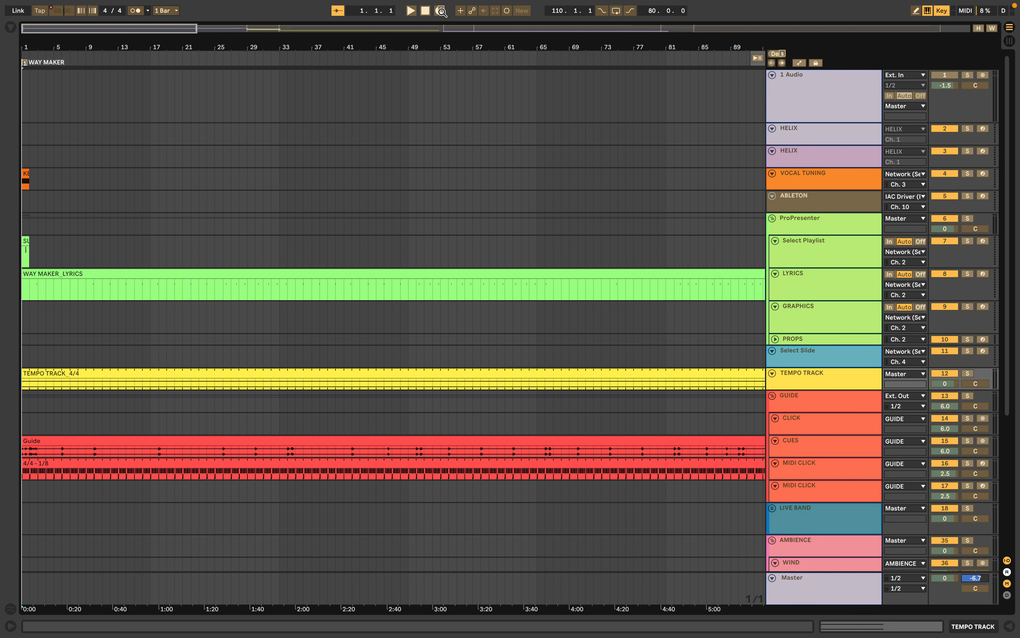
click(943, 11)
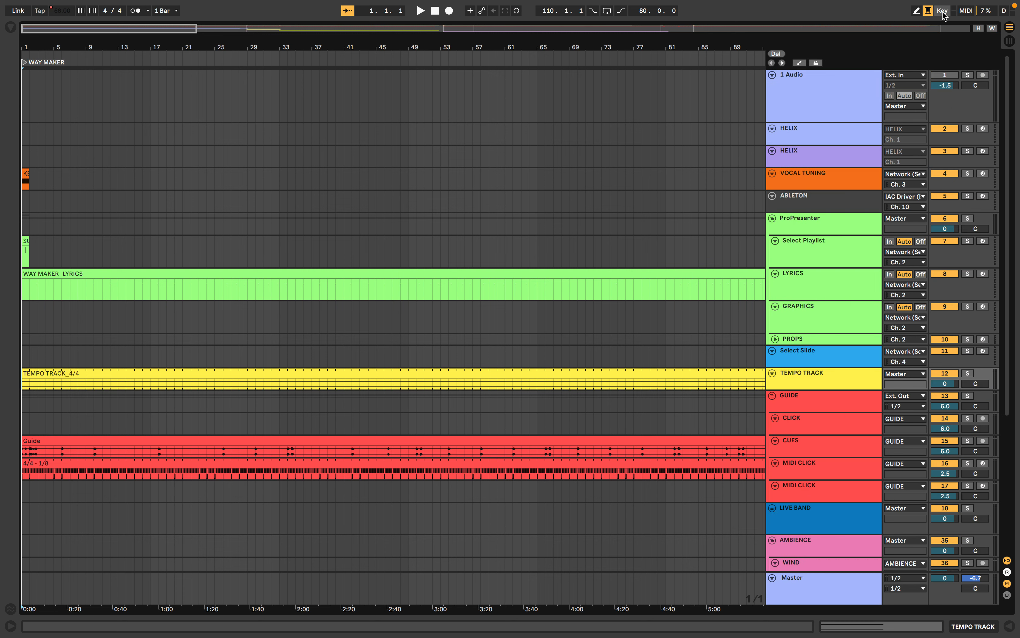
key(r)
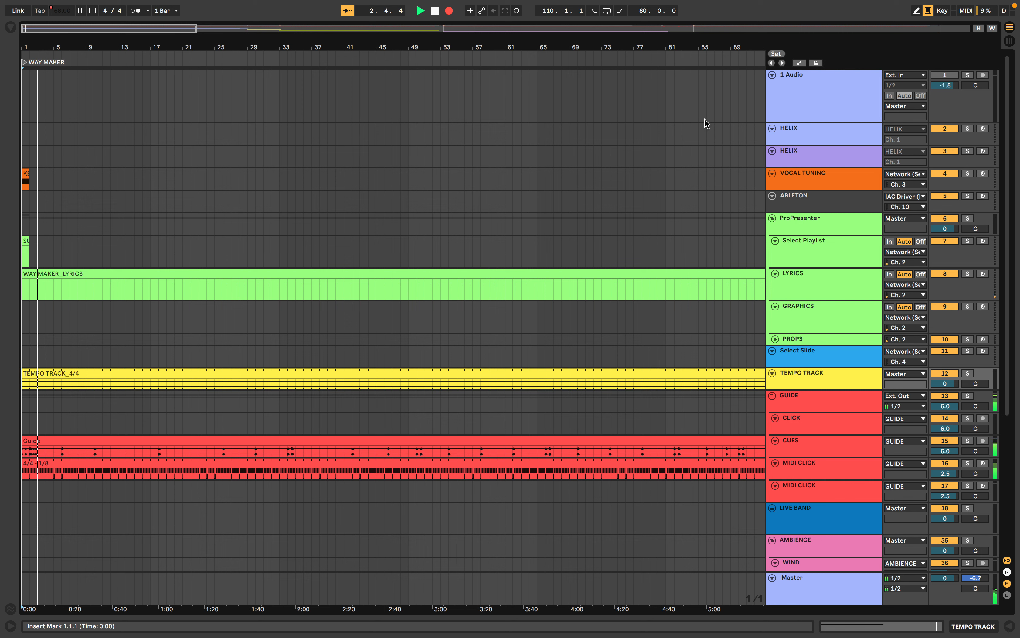
key(space)
- Play from bar 220 on the ABLETON track to test the STOP_B5 clip before JESUS MESSIAH
drag(575, 50, 352, 50)
scroll(426, 234, right, 5)
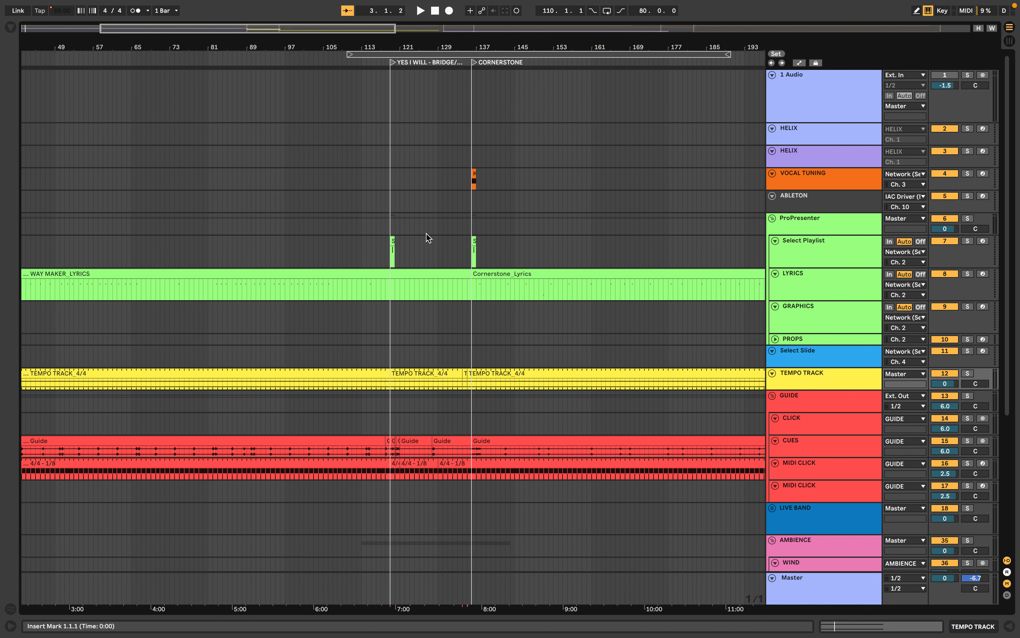
scroll(426, 234, right, 7)
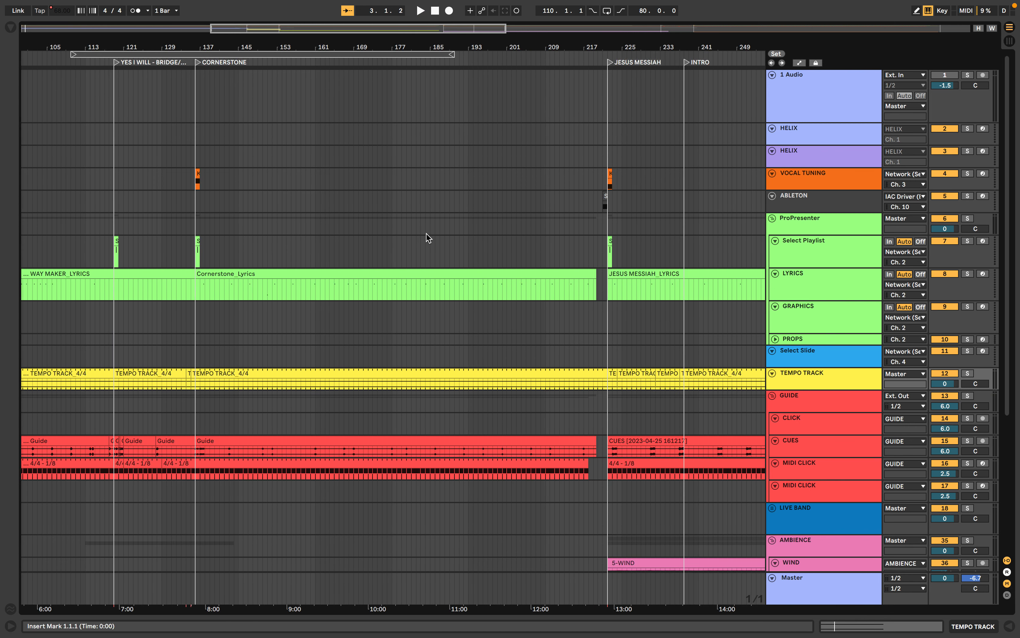
scroll(426, 233, right, 3)
drag(513, 49, 510, 253)
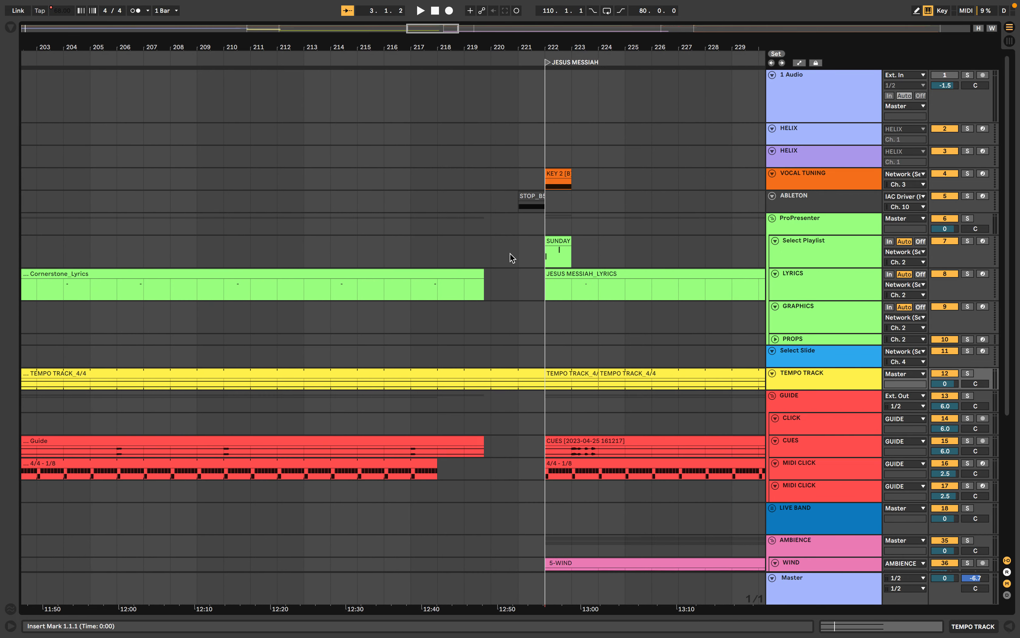
click(491, 206)
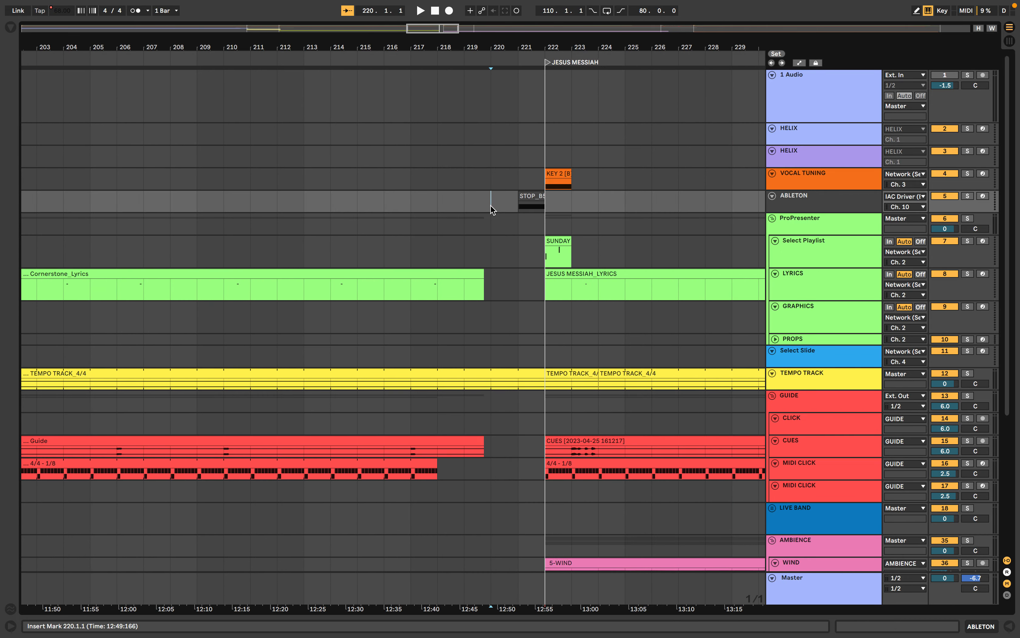
key(space)
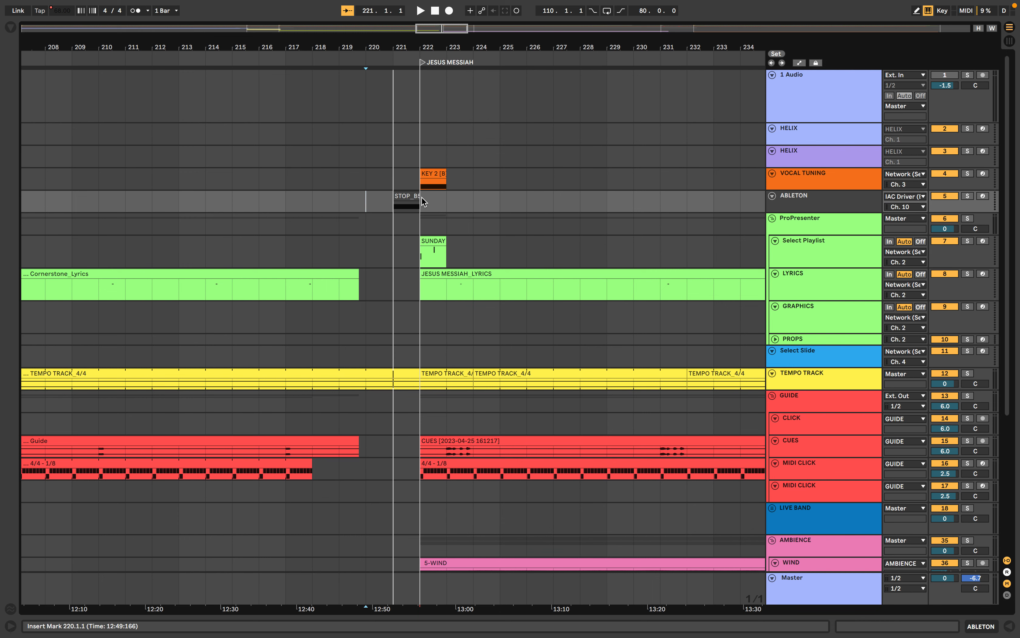
- Start playback from the JESUS MESSIAH locator at bar 222 and stop it within the first bar
drag(430, 46, 431, 46)
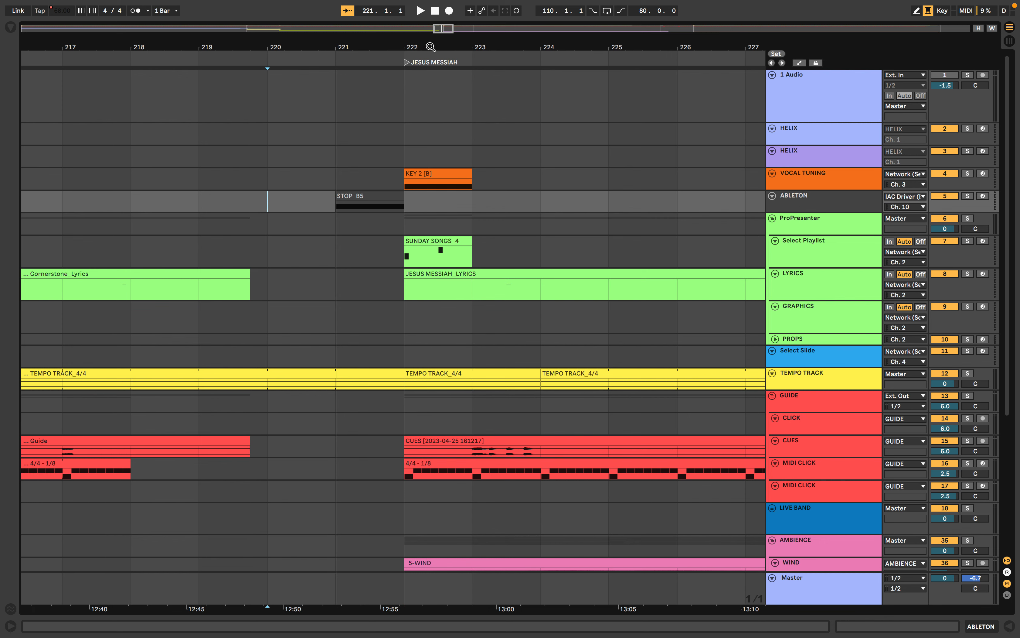
click(431, 47)
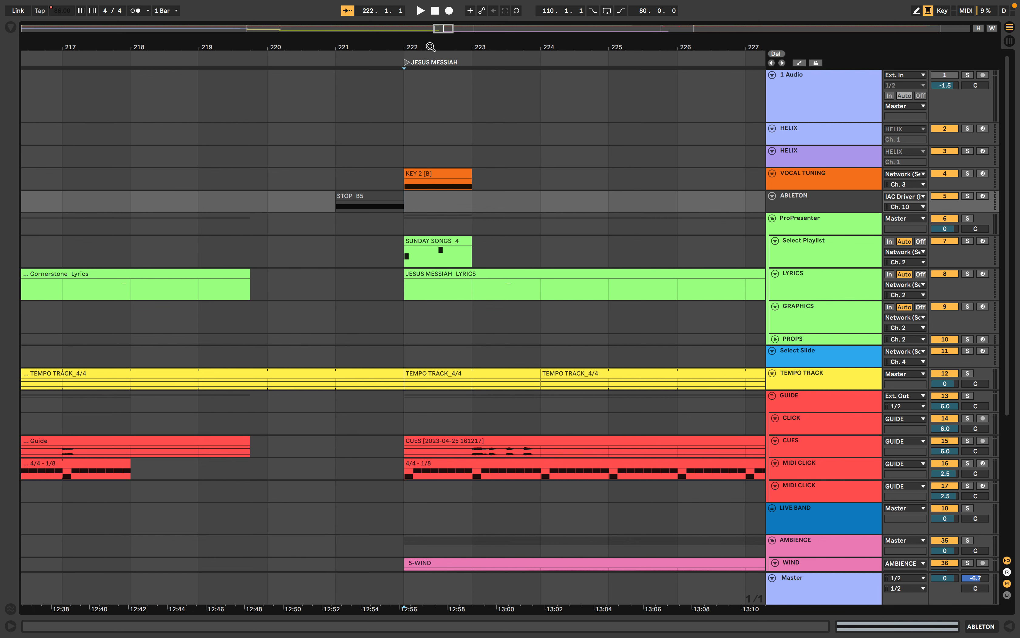
key(space)
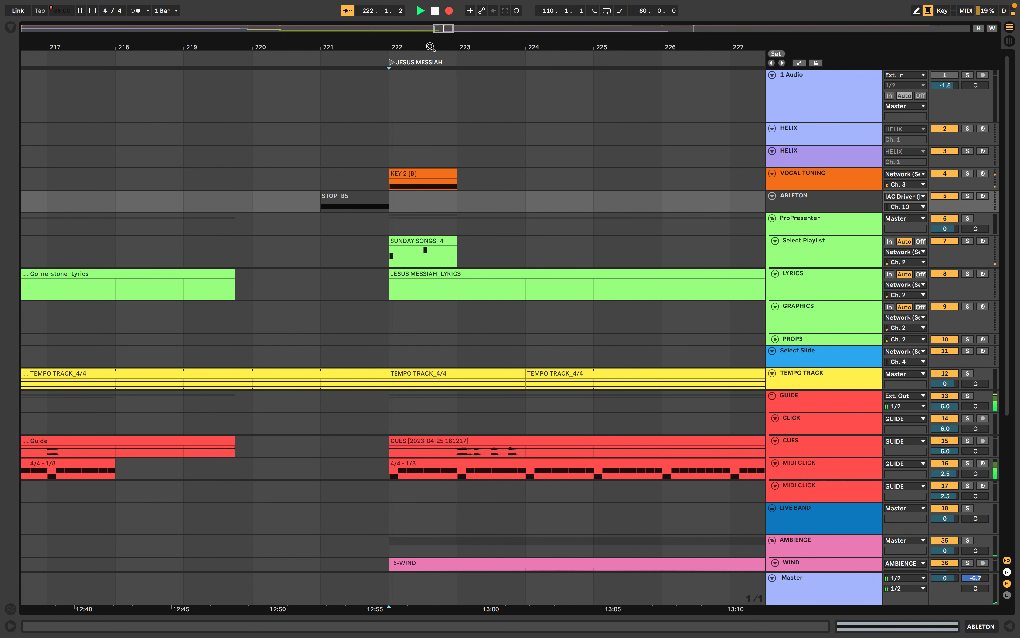
key(space)
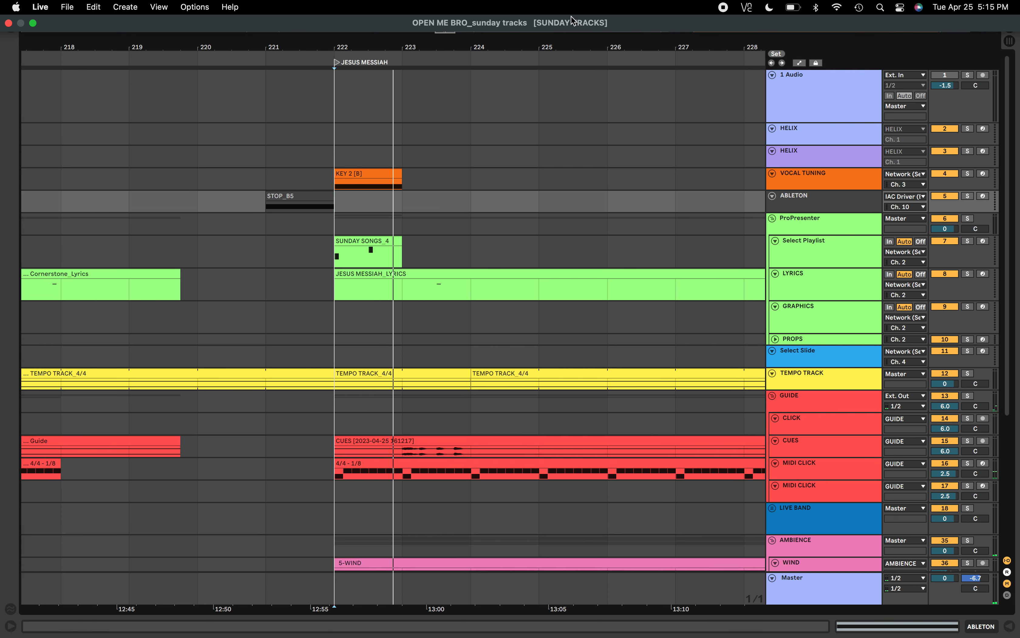
- Play from bar 480 on the ABLETON track to test the stop clip at the end of HOW GREAT THOU ART
drag(566, 48, 565, 21)
scroll(607, 151, right, 4)
scroll(606, 149, right, 15)
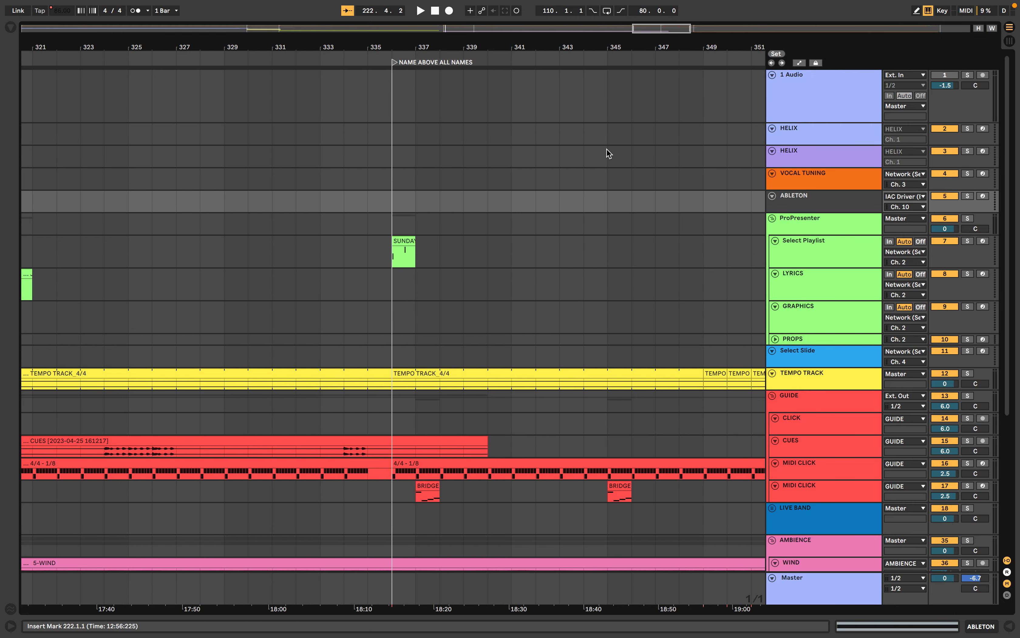
scroll(607, 149, right, 3)
scroll(369, 226, right, 10)
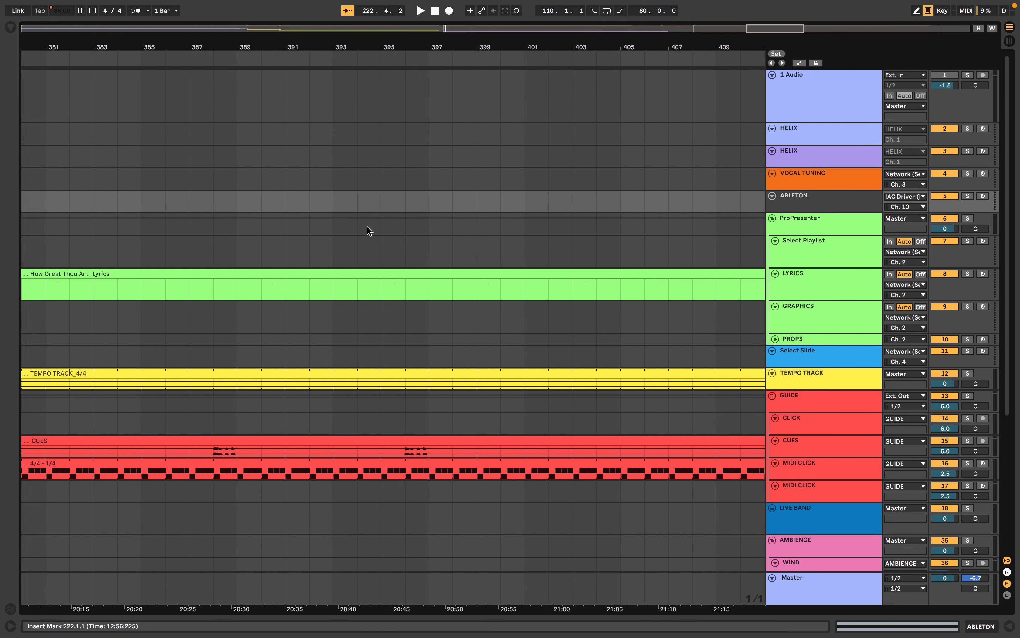
scroll(367, 226, right, 10)
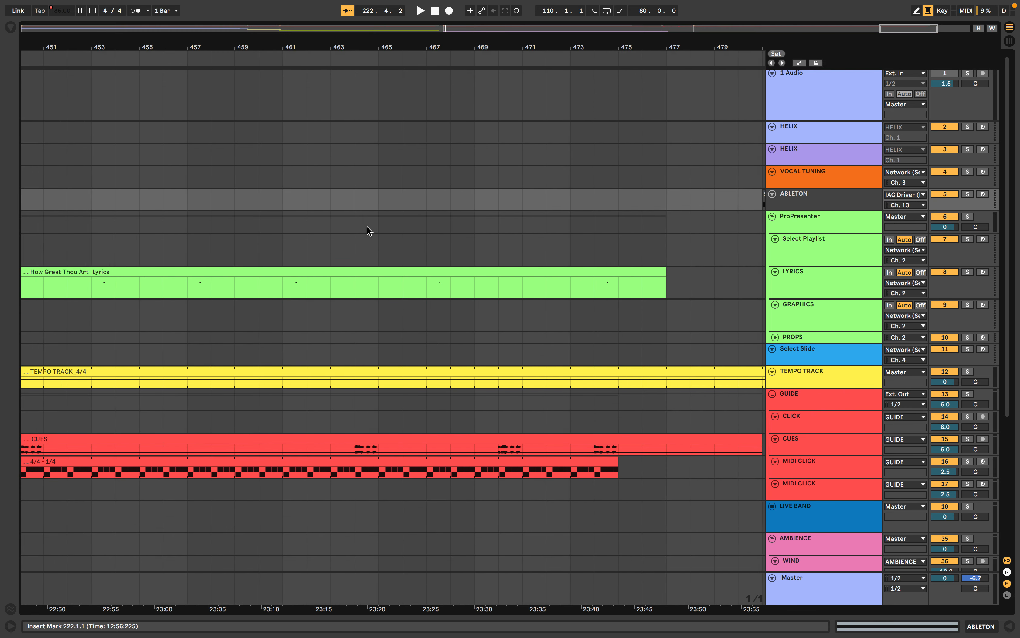
click(350, 198)
key(space)
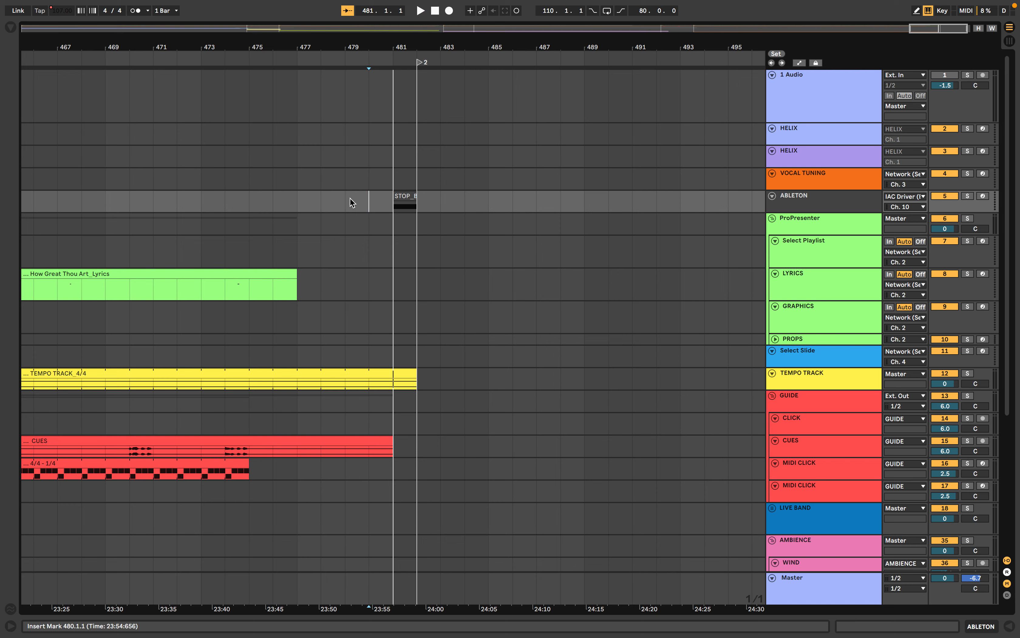
- Return to the start of the arrangement and step through the locators one by one to HOW GREAT THOU ART
drag(370, 42, 370, 7)
drag(707, 42, 692, 42)
drag(511, 50, 511, 17)
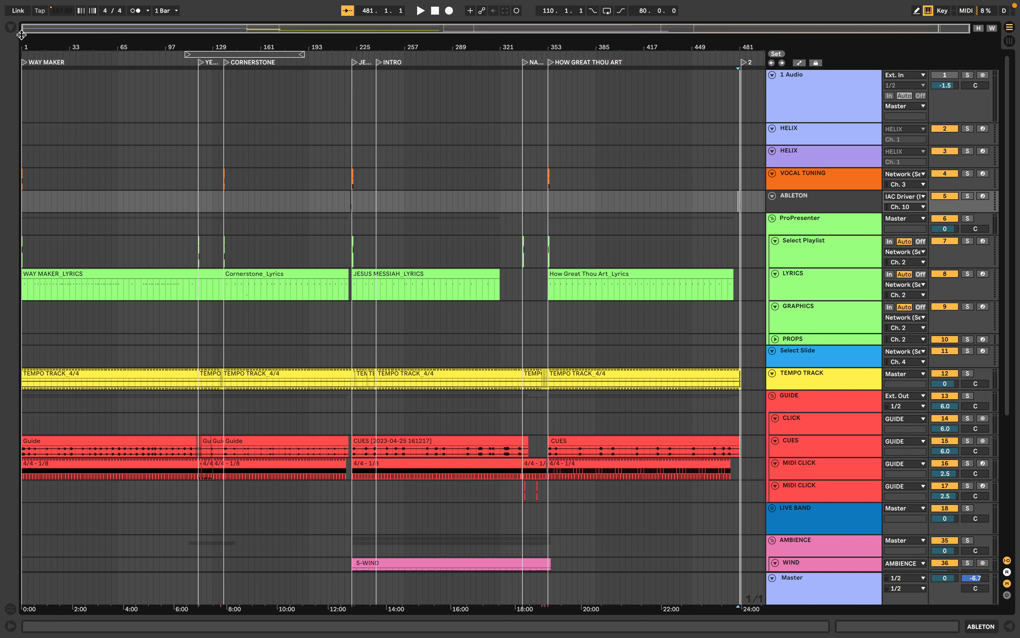
drag(148, 49, 148, 90)
key(Home)
key(alt+Right)
key(alt+Right)
key(alt+Right)
key(alt+Right)
key(alt+Right)
key(alt+Right)
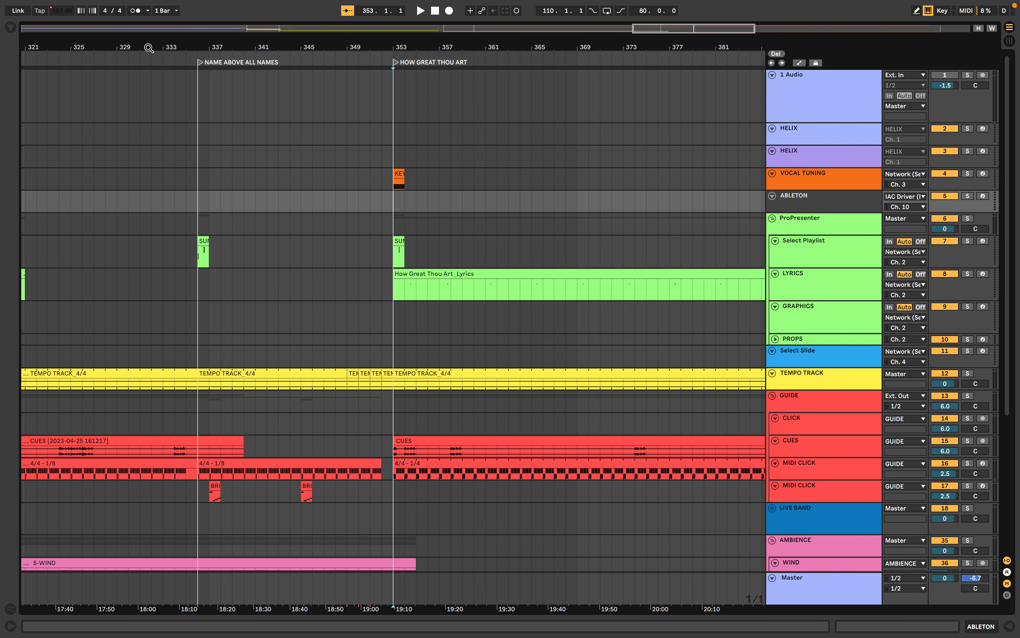
- Jump to the CORNERSTONE locator at bar 136 and play its opening beats briefly
key(3)
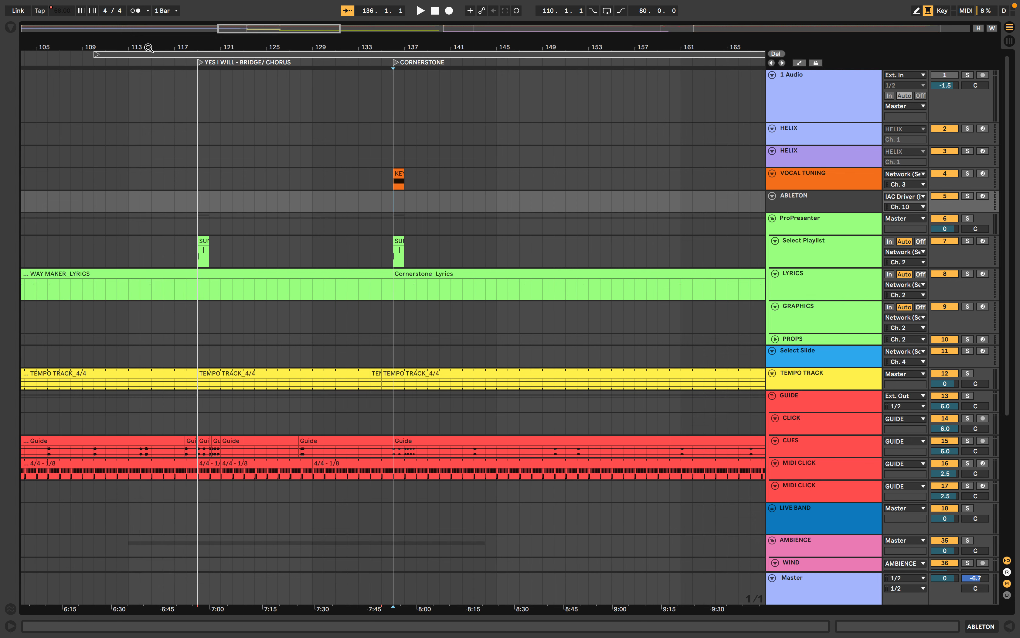
drag(148, 48, 191, 48)
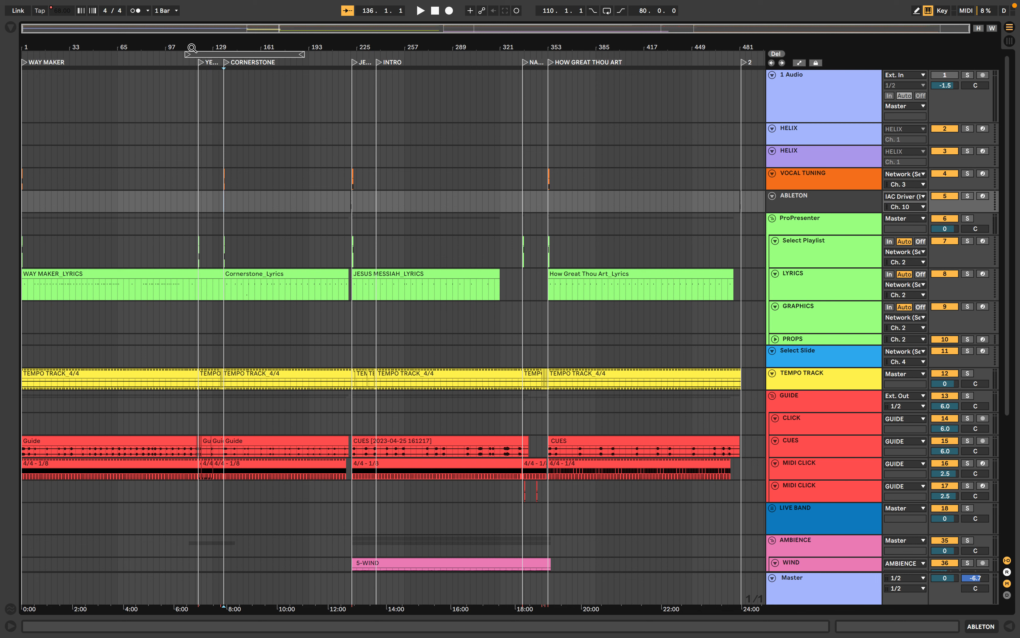
key(space)
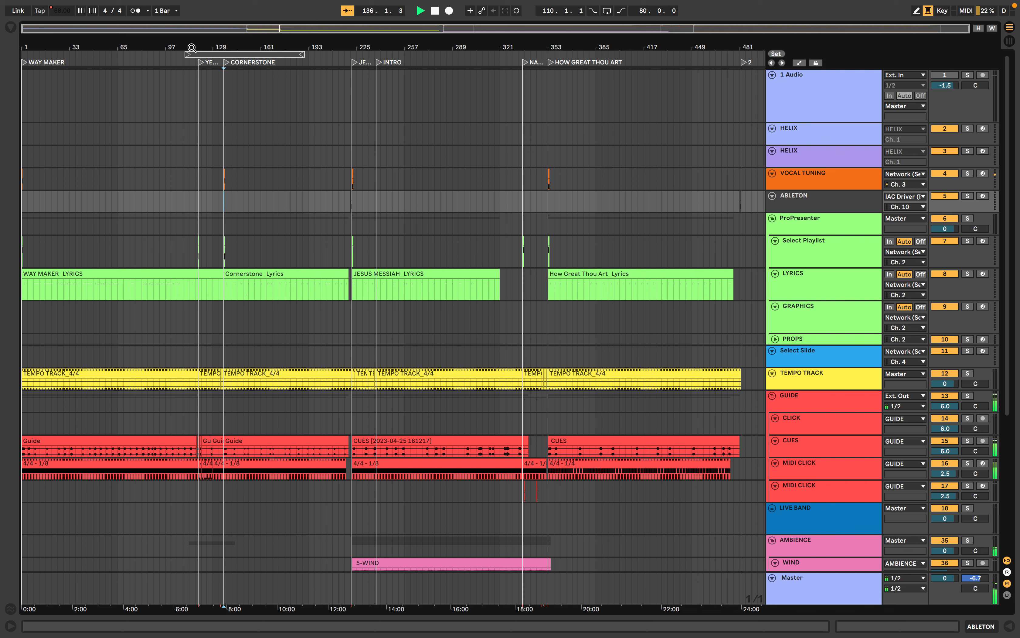
key(space)
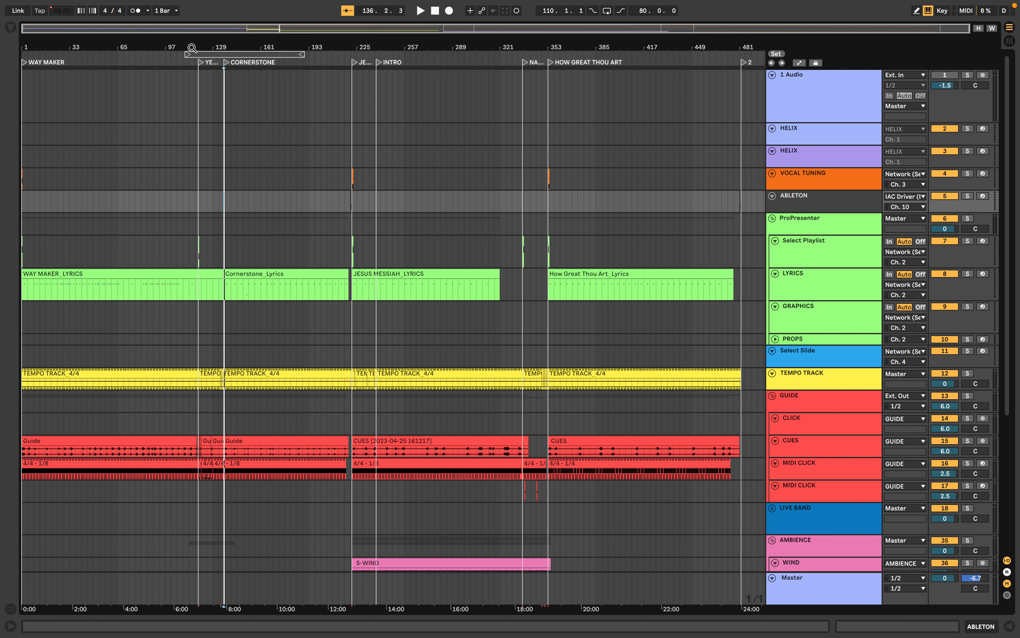
- Play the transition into the YES I WILL bridge/chorus from bar 118 on the Select Playlist track
drag(192, 48, 230, 57)
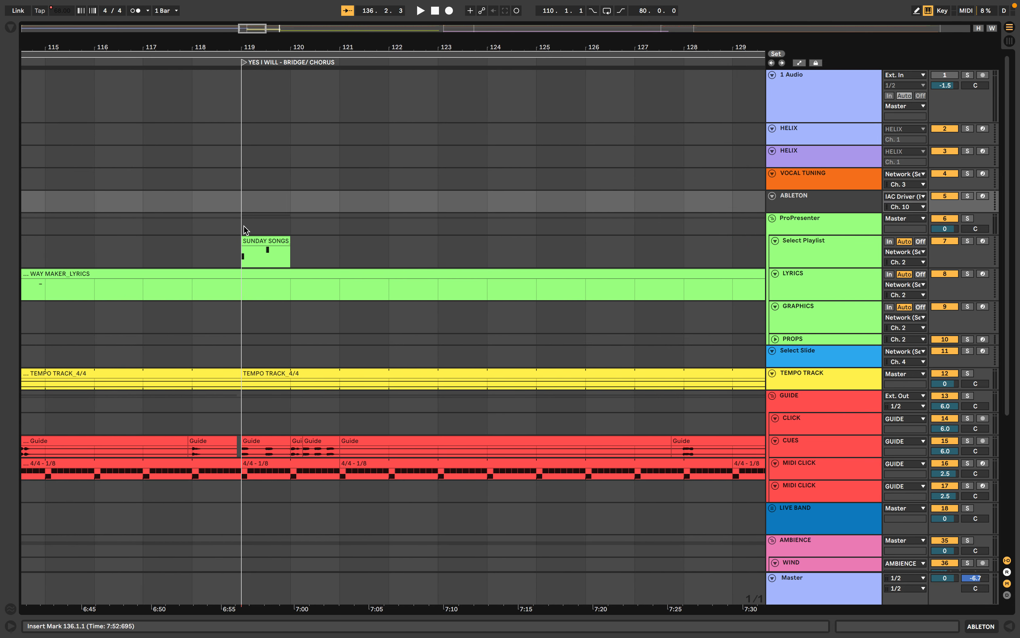
click(192, 249)
key(space)
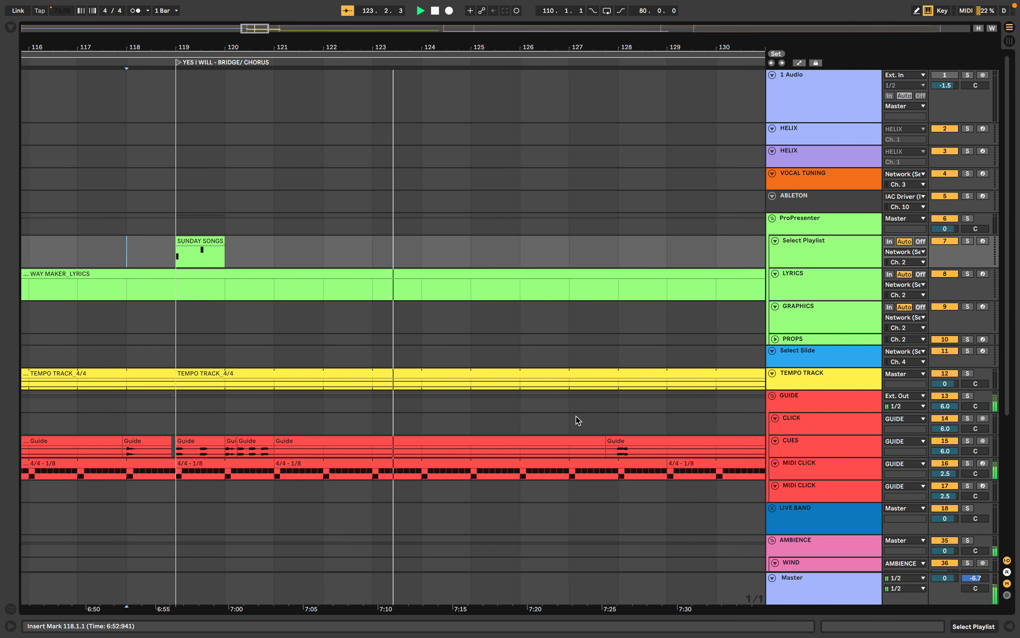
key(space)
- Play the end of the YES I WILL section from bar 128 on the CLICK track and stop playback
click(609, 430)
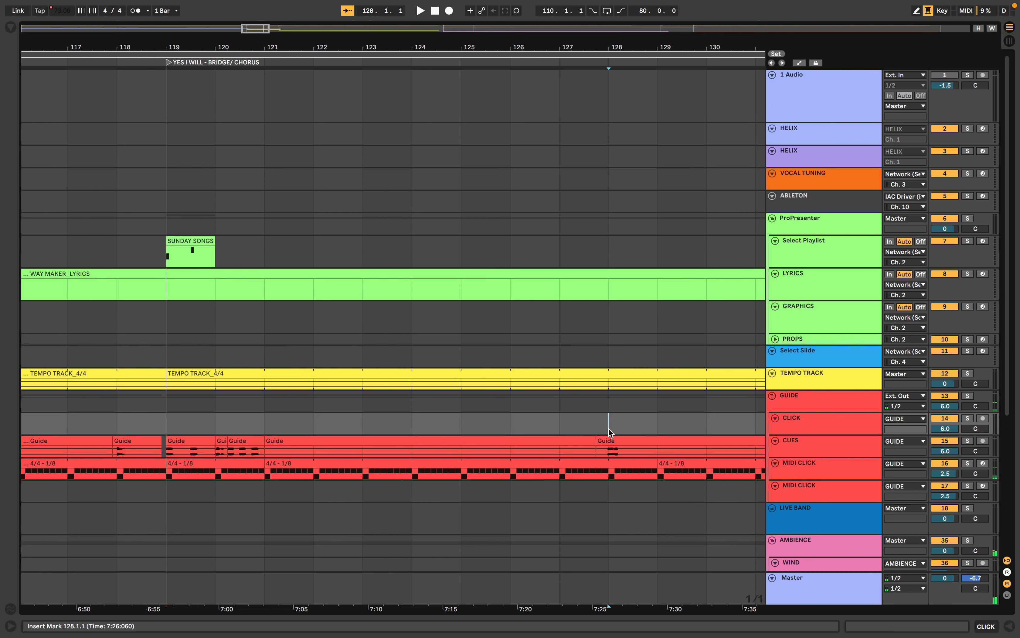
key(space)
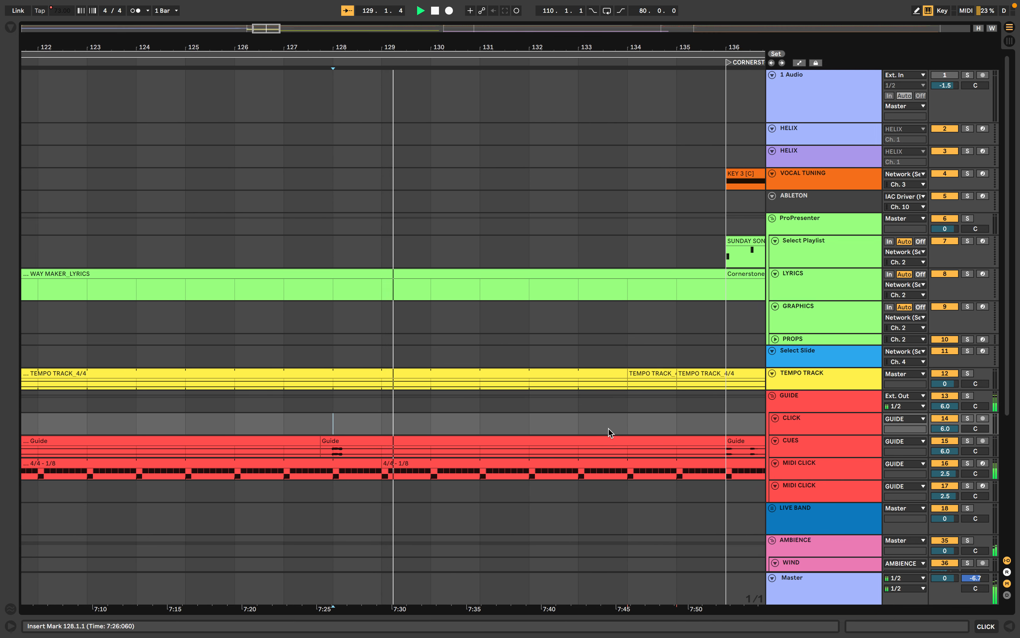
key(space)
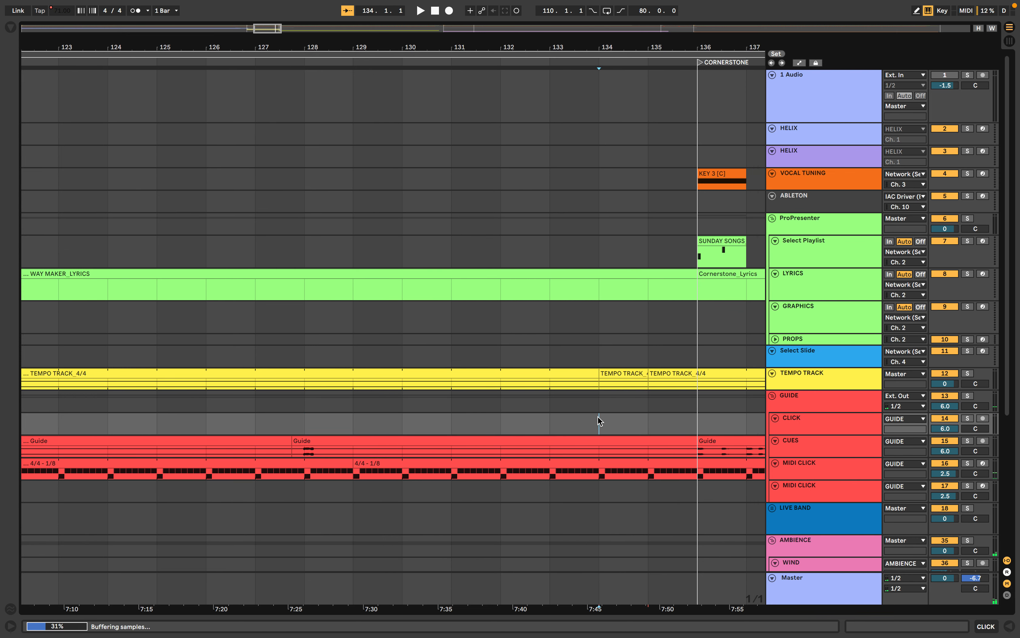
- Select the TEMPO TRACK clips around the YES I WILL to CORNERSTONE transition, starting at bars 119, 134 and 135, to check their tempos
click(604, 376)
click(577, 375)
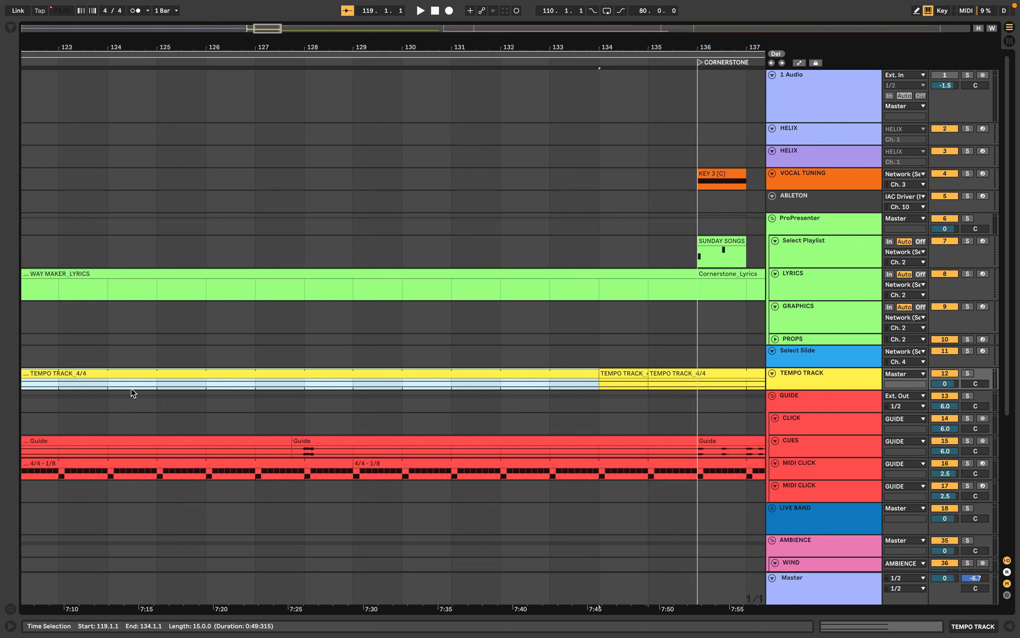
click(637, 374)
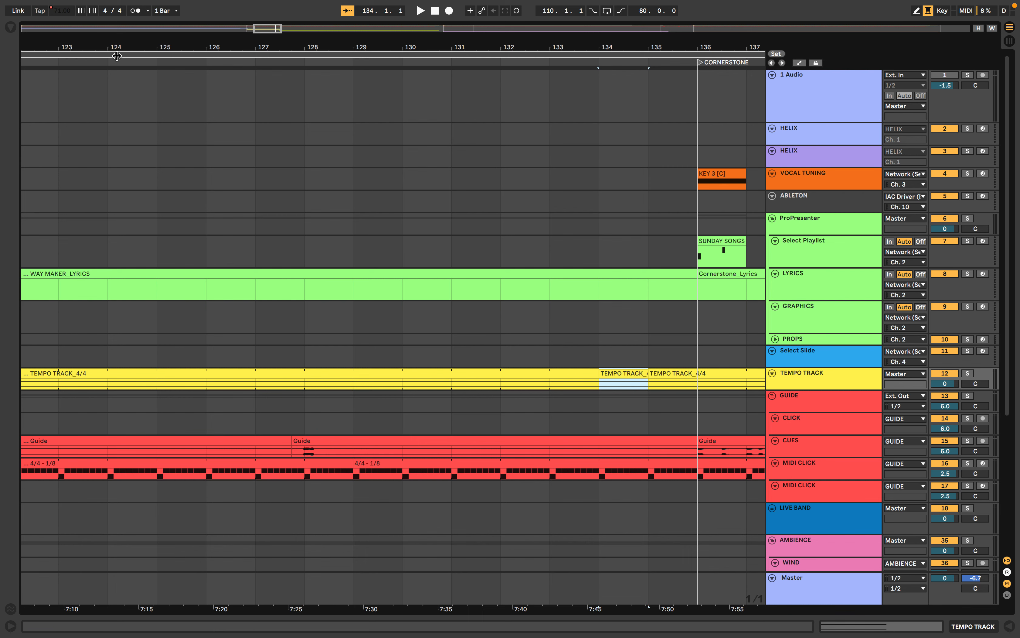
click(662, 375)
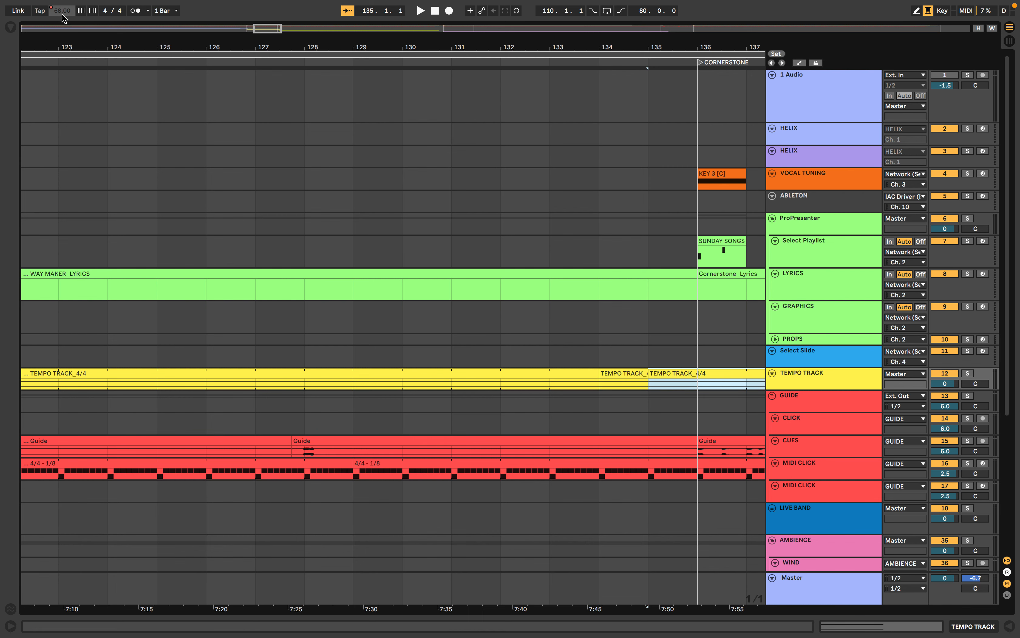
- Play the first beats of CORNERSTONE from bar 136 on the CLICK track and stop playback
scroll(589, 343, right, 5)
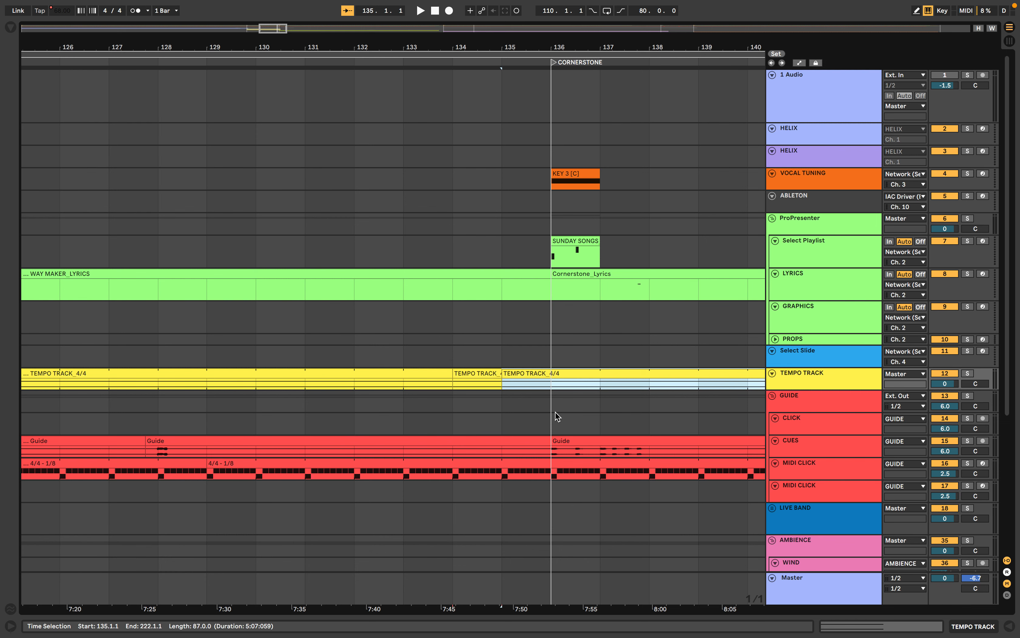
scroll(554, 411, right, 3)
click(438, 423)
key(space)
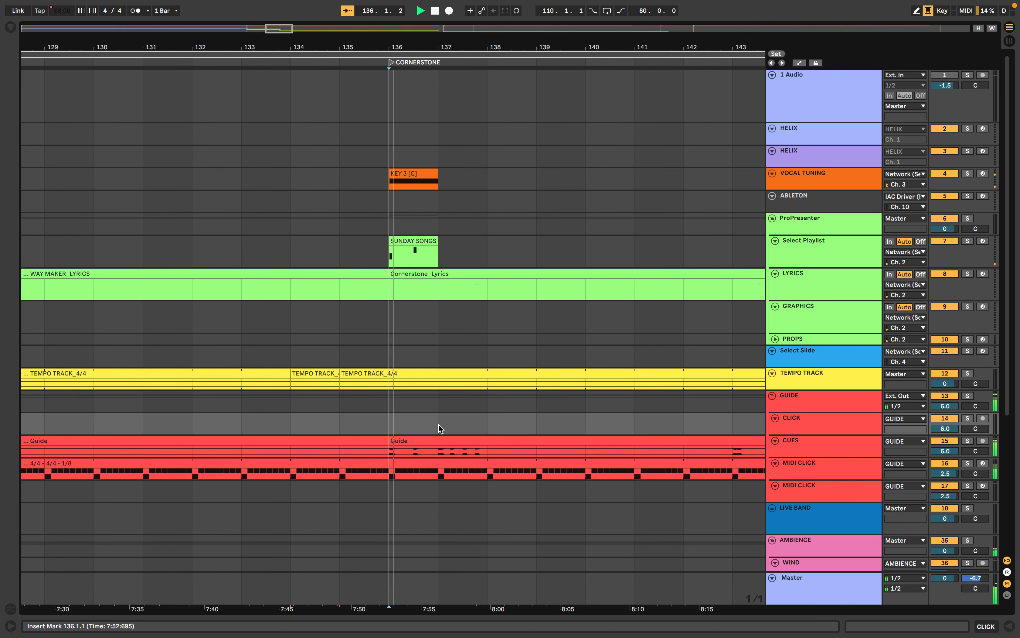
key(space)
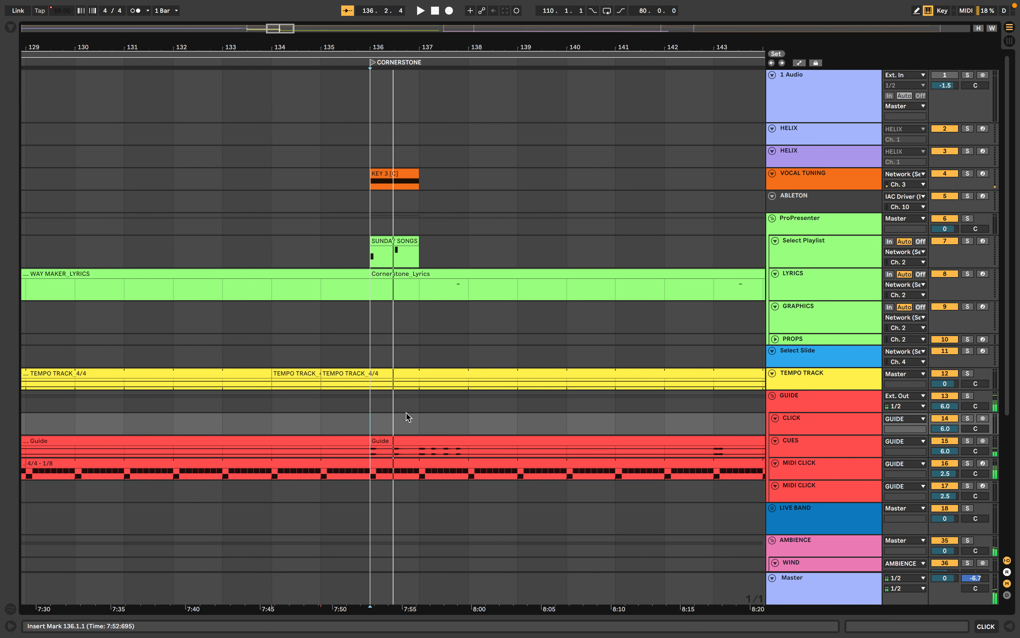
- Select the tempo clip starting at bar 135, then play CORNERSTONE's opening from bar 136 on the Select Slide track and stop
click(339, 377)
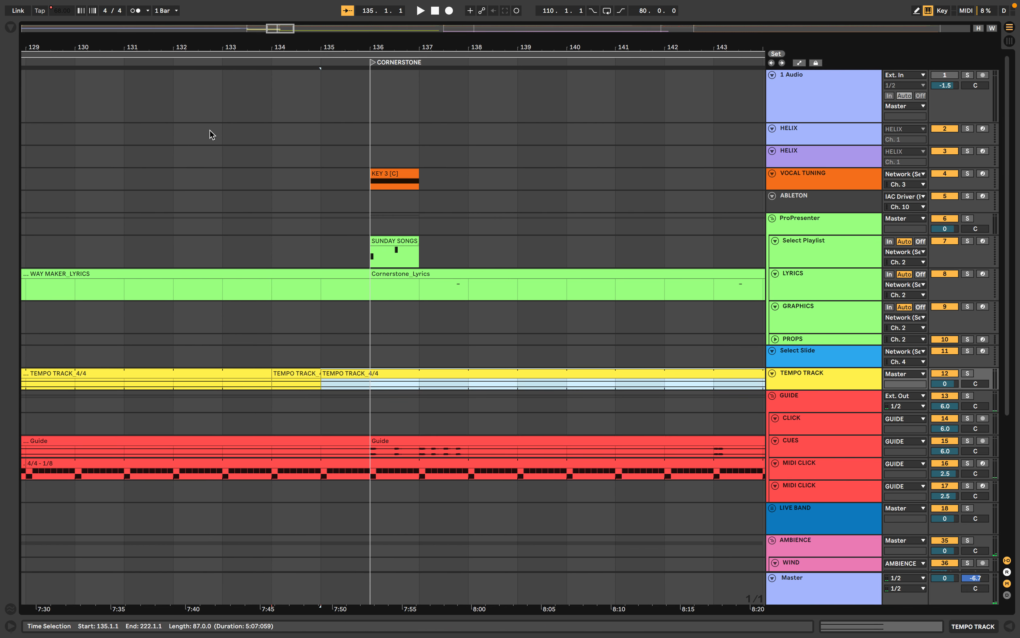
click(371, 359)
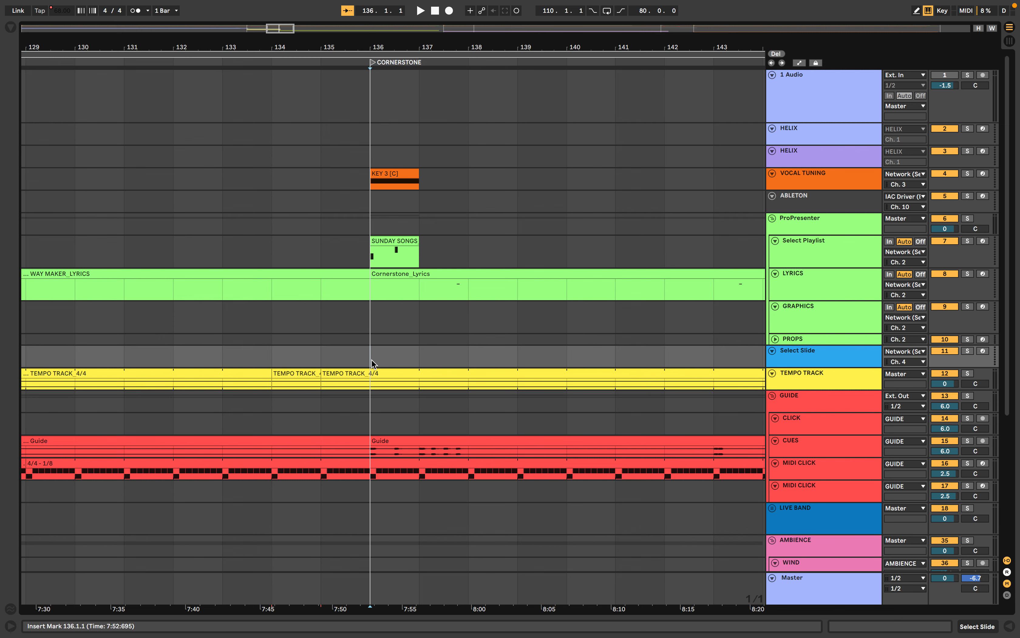
key(space)
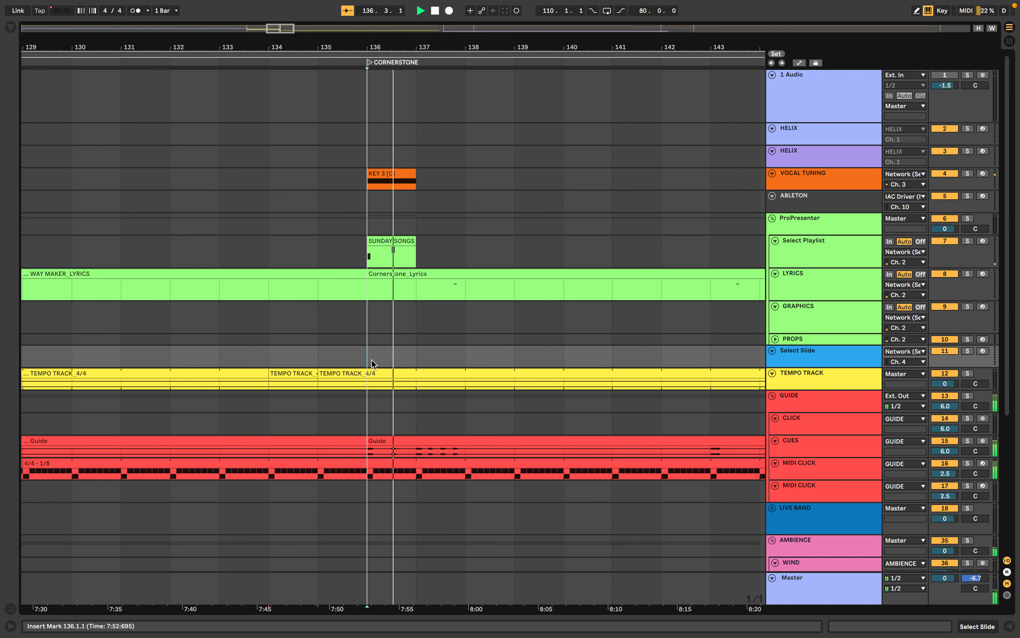
key(space)
- Go to the stop clip at bar 221 before JESUS MESSIAH and place the insert marker at its start
drag(548, 37, 548, 19)
scroll(552, 324, right, 12)
scroll(551, 325, right, 15)
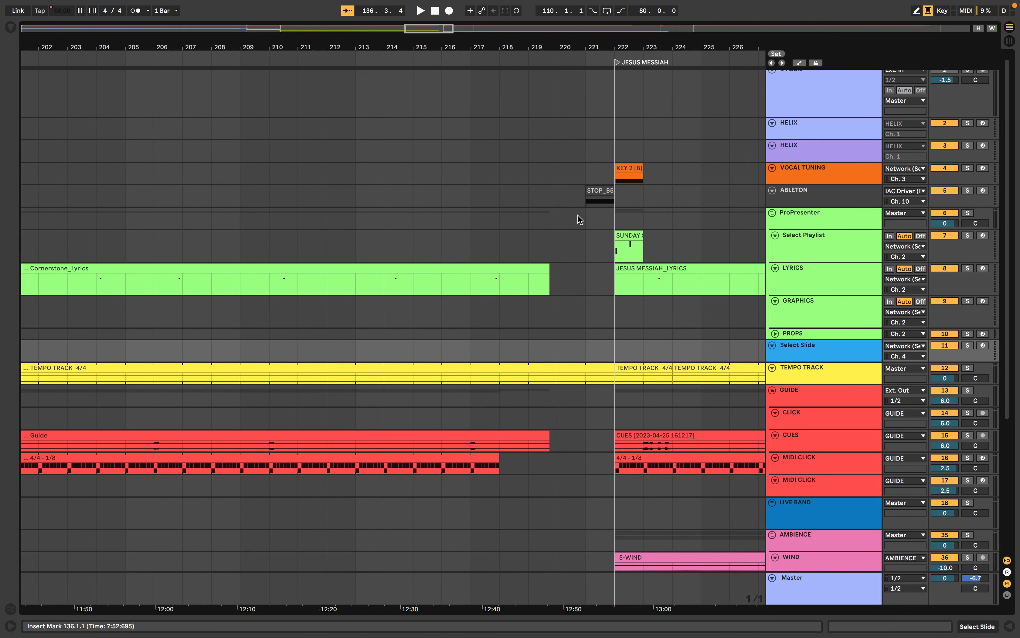
click(580, 211)
scroll(581, 205, right, 3)
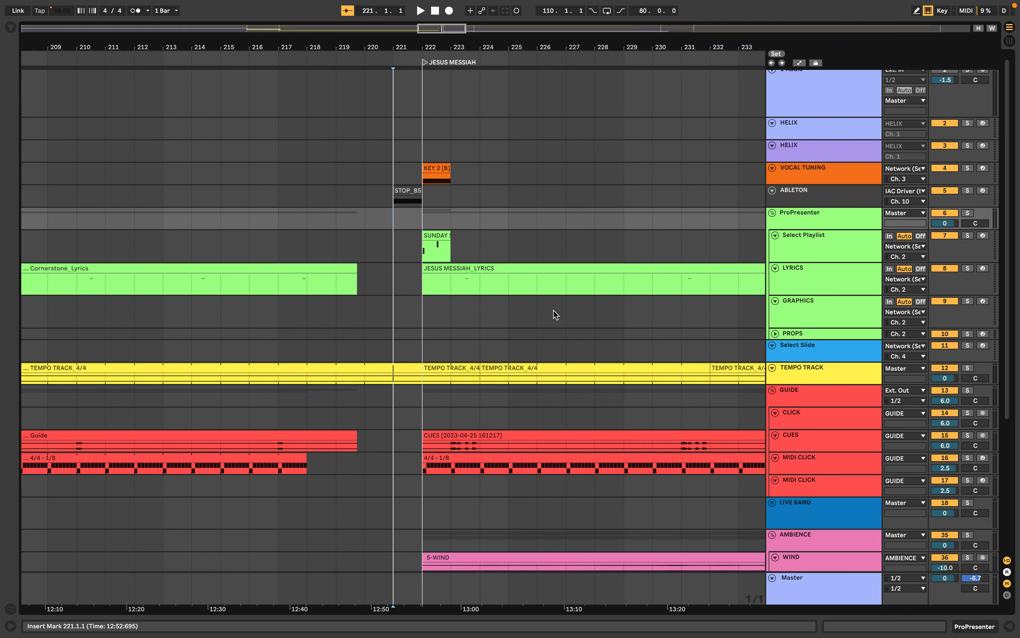
- Play JESUS MESSIAH from its locator at bar 222, set the insert marker at bar 224 on the CLICK track, and stop
click(424, 61)
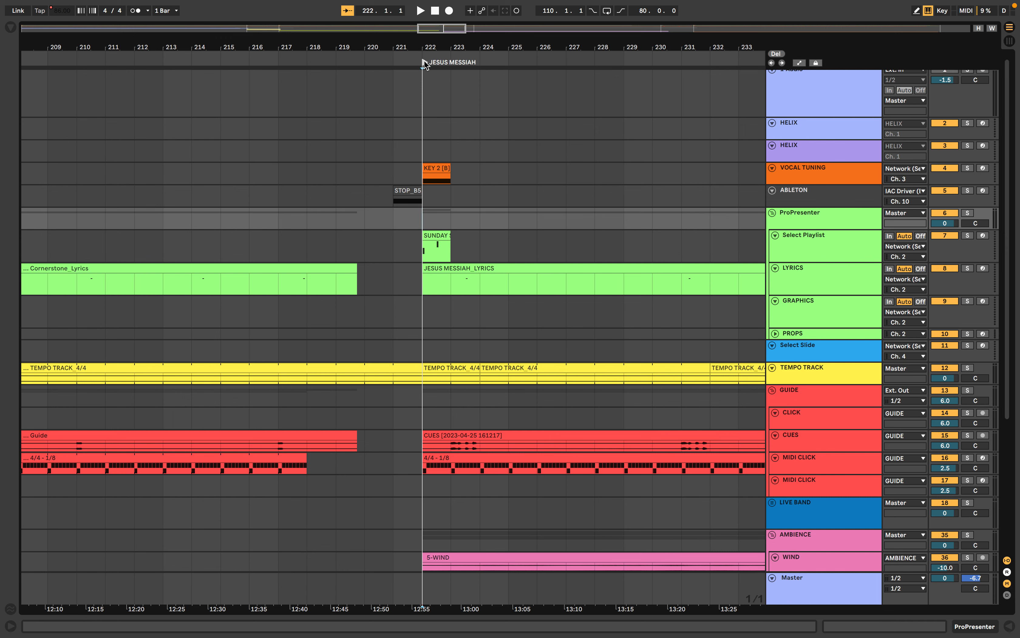
scroll(457, 396, right, 5)
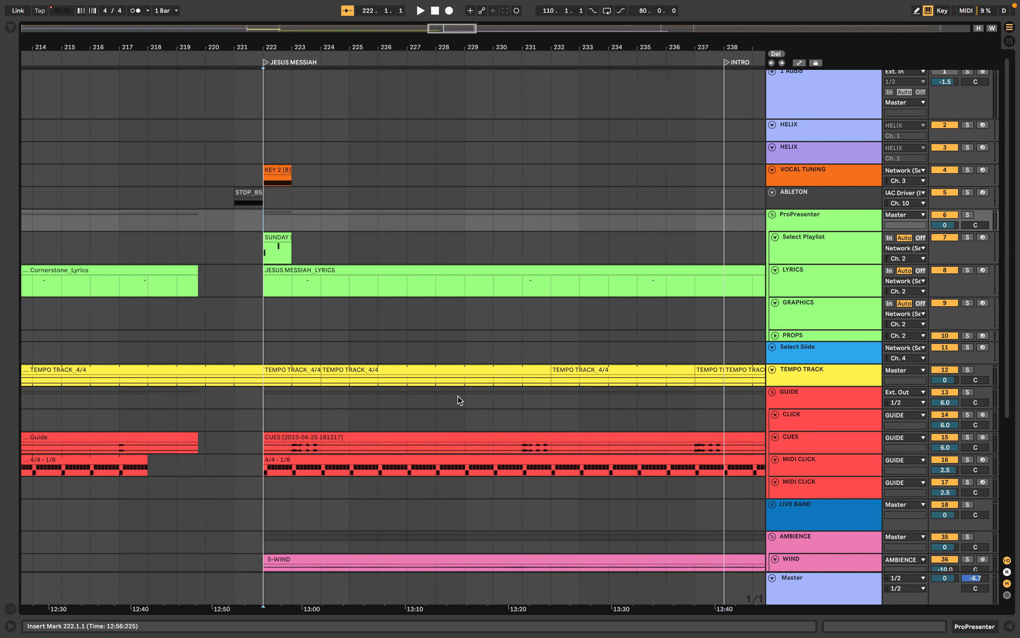
key(space)
click(437, 423)
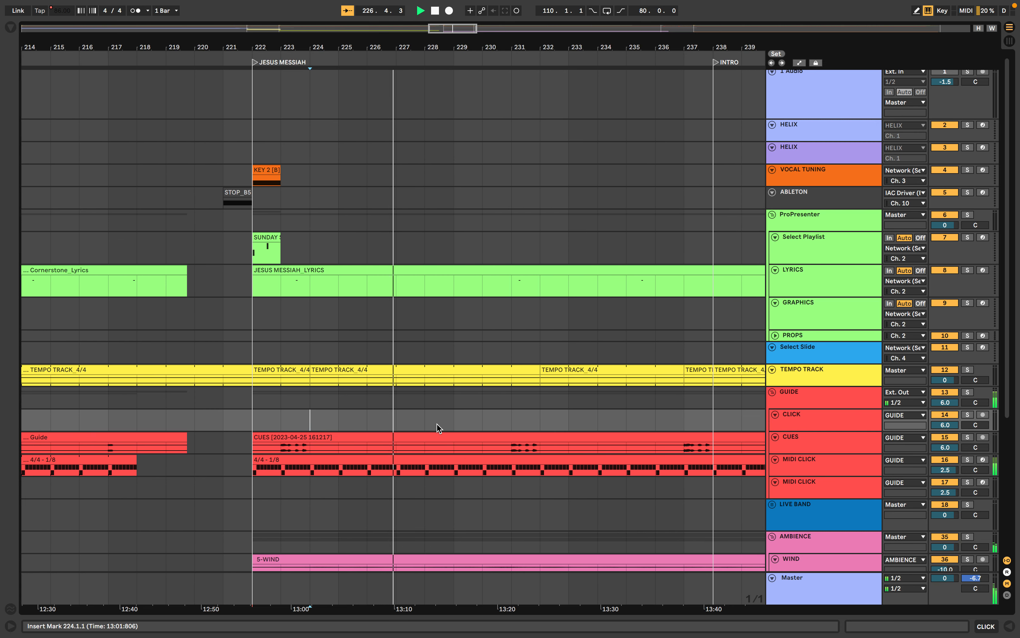
key(space)
- Play the INTRO section from bar 238 on the CLICK track briefly and stop playback
scroll(557, 477, right, 5)
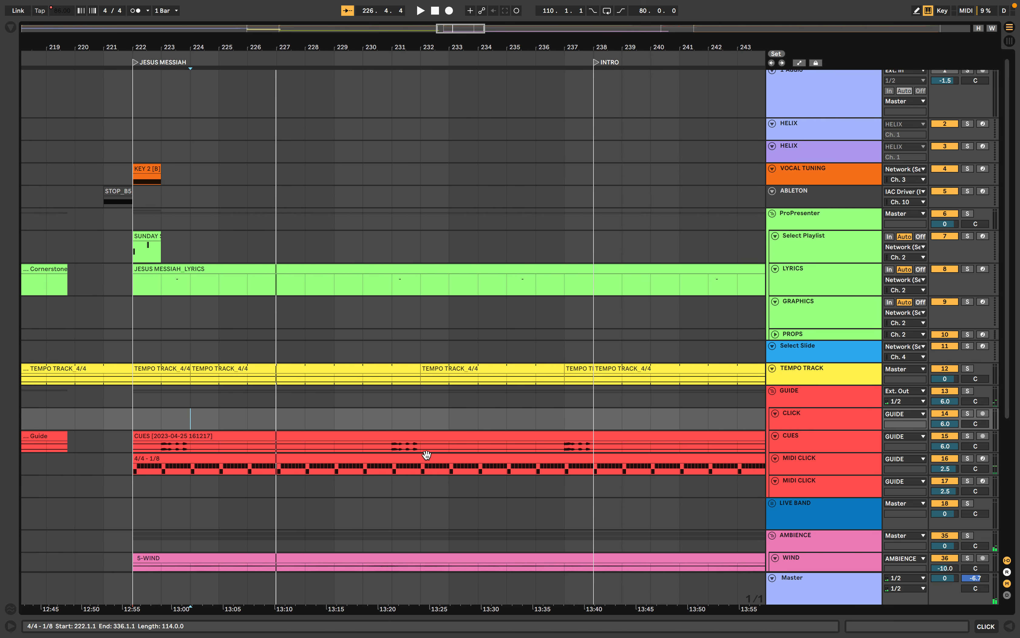
scroll(610, 420, right, 5)
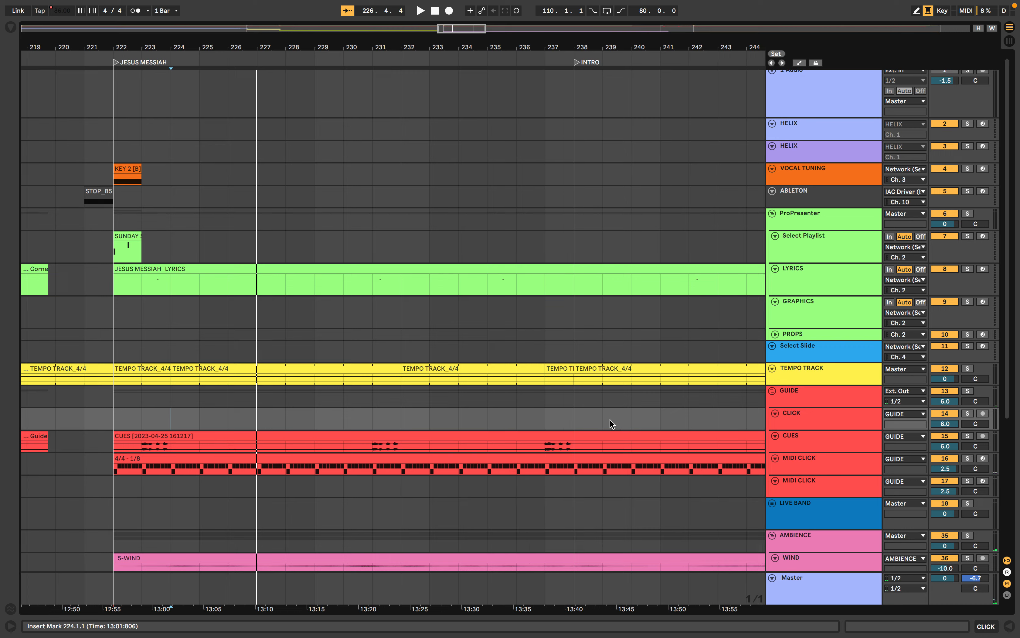
click(417, 422)
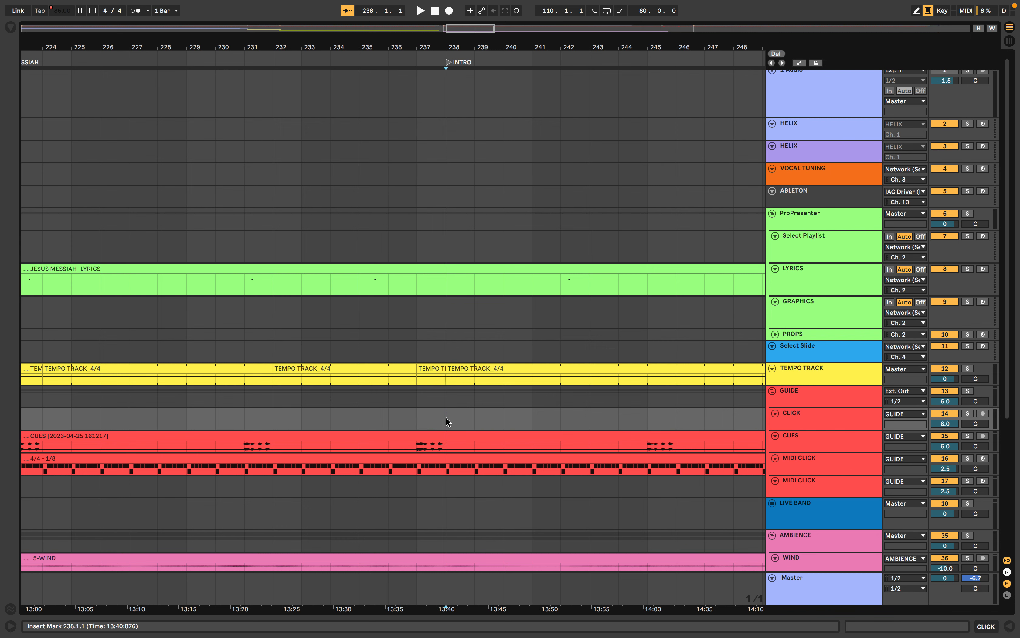
key(space)
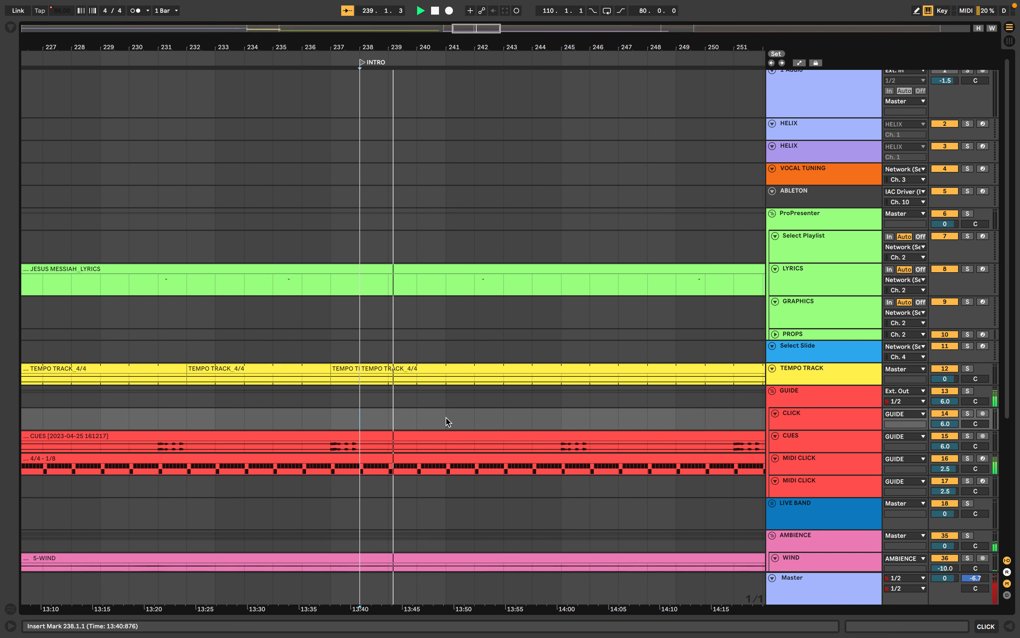
key(space)
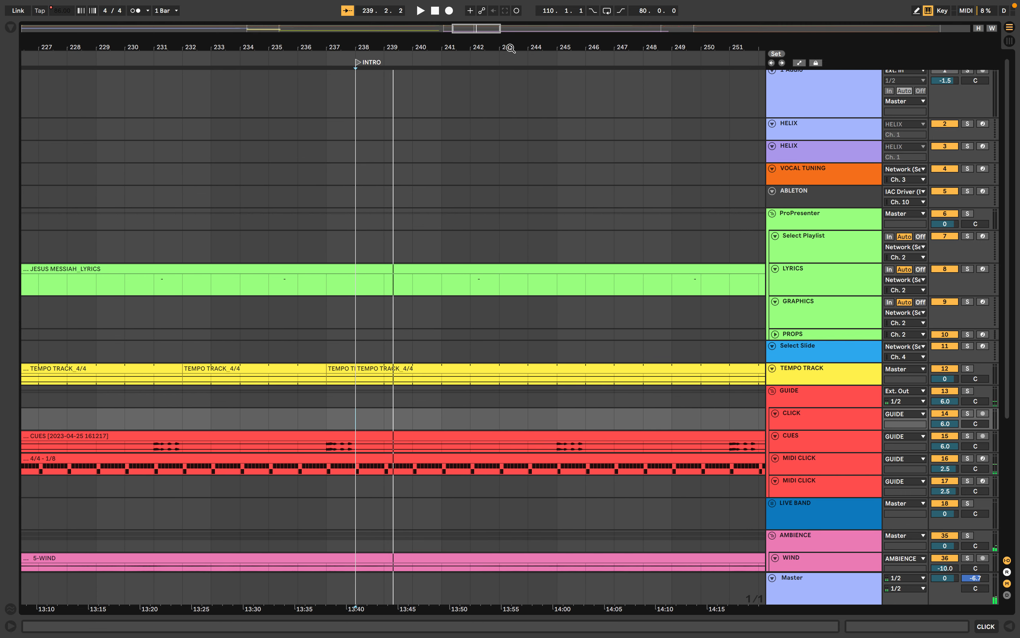
- Play the transition into NAME ABOVE ALL NAMES from bar 334 on the Select Slide track and stop playback
drag(513, 43, 513, 23)
scroll(590, 343, right, 10)
scroll(590, 342, right, 15)
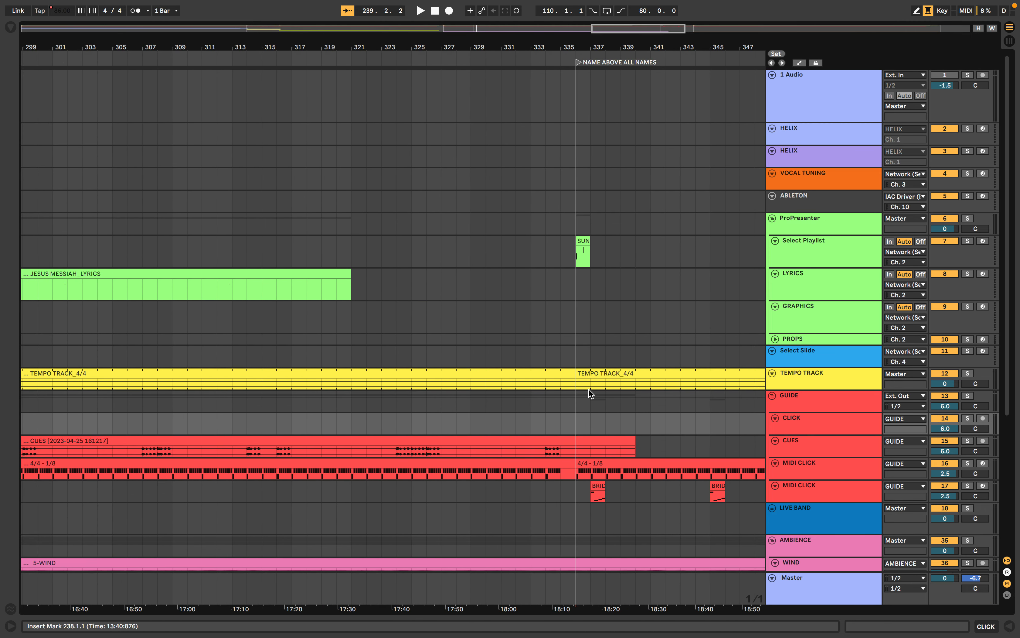
click(546, 356)
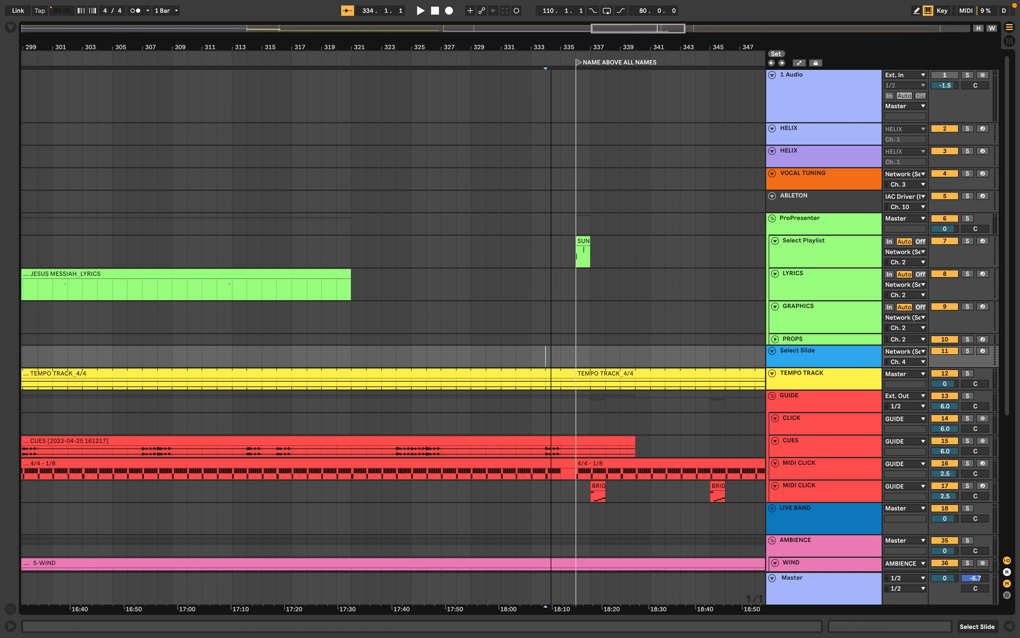
drag(551, 25, 552, 44)
scroll(451, 145, right, 3)
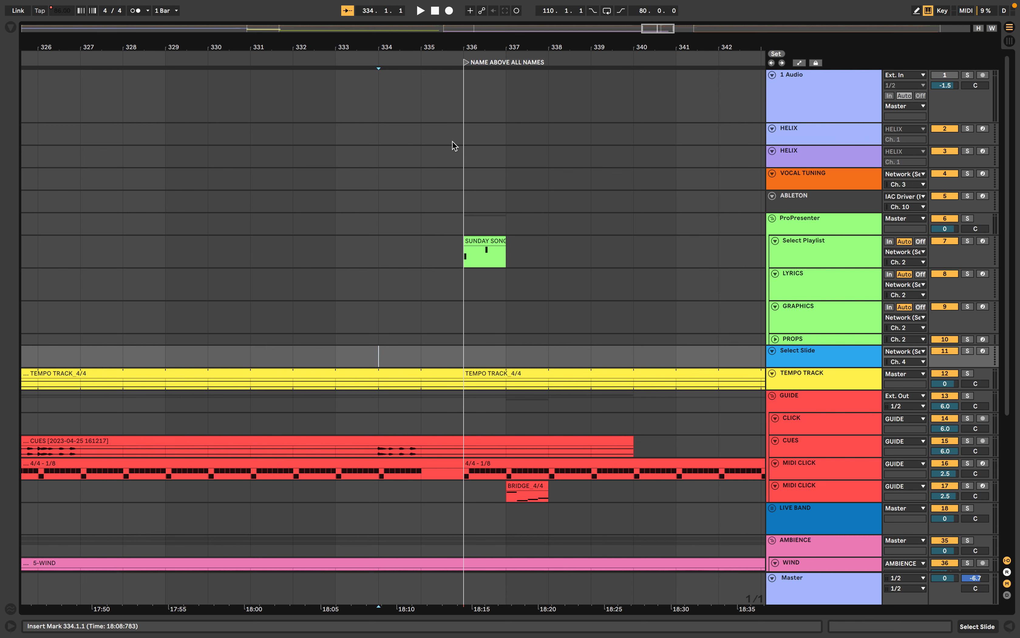
key(space)
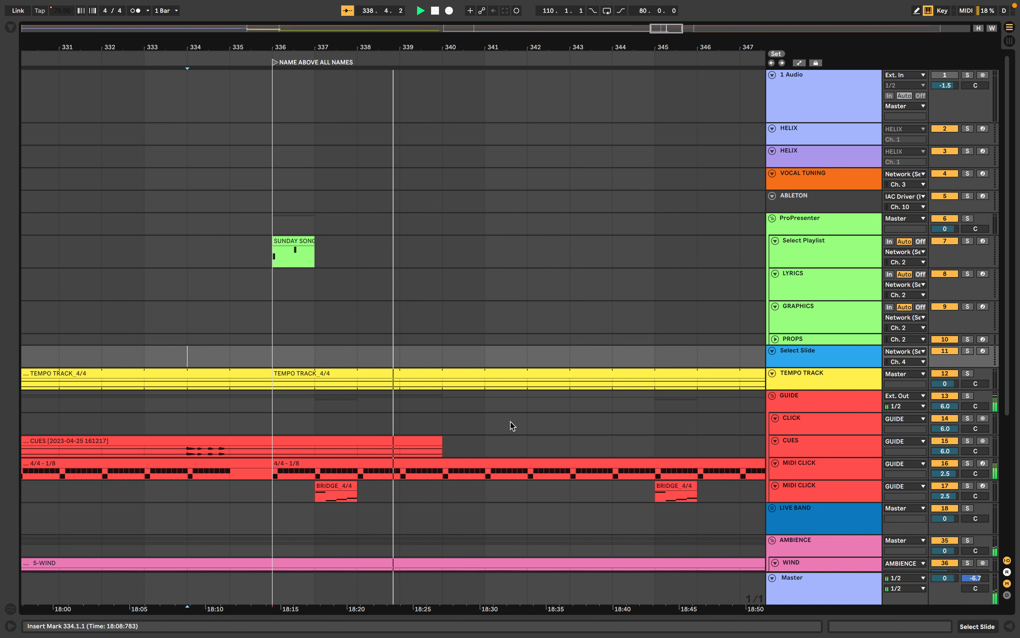
key(space)
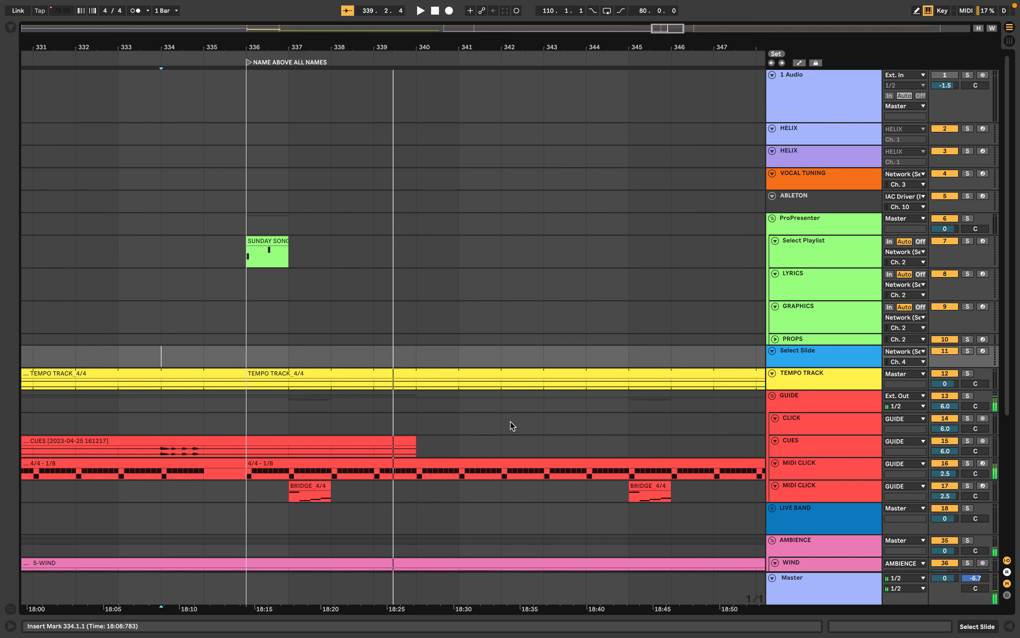
- Select the TEMPO TRACK clips leading into HOW GREAT THOU ART one by one, through bars 349 to 352, to compare their tempos
scroll(510, 422, right, 7)
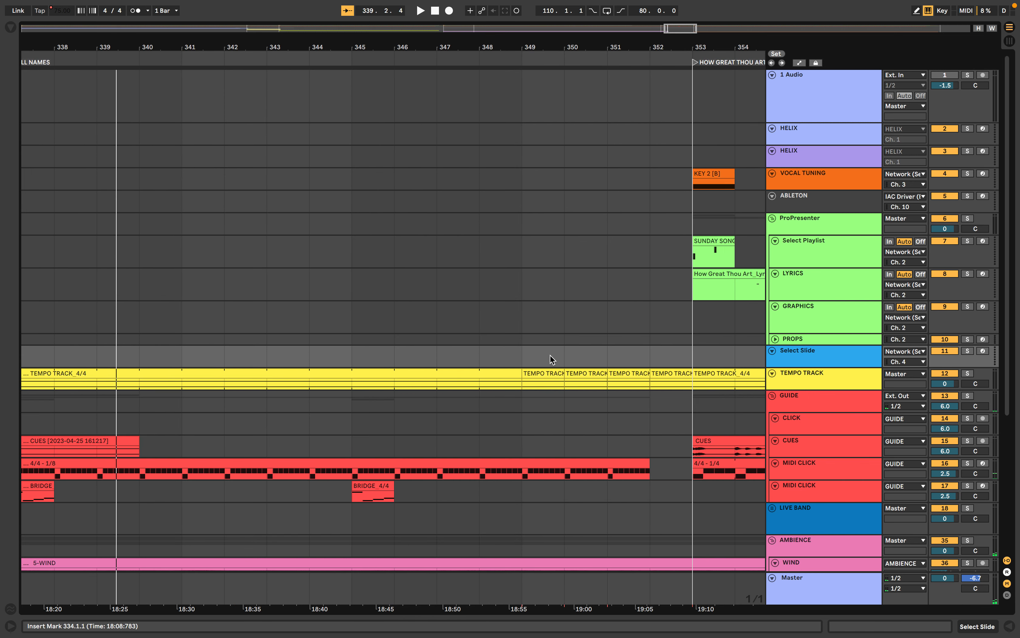
click(538, 374)
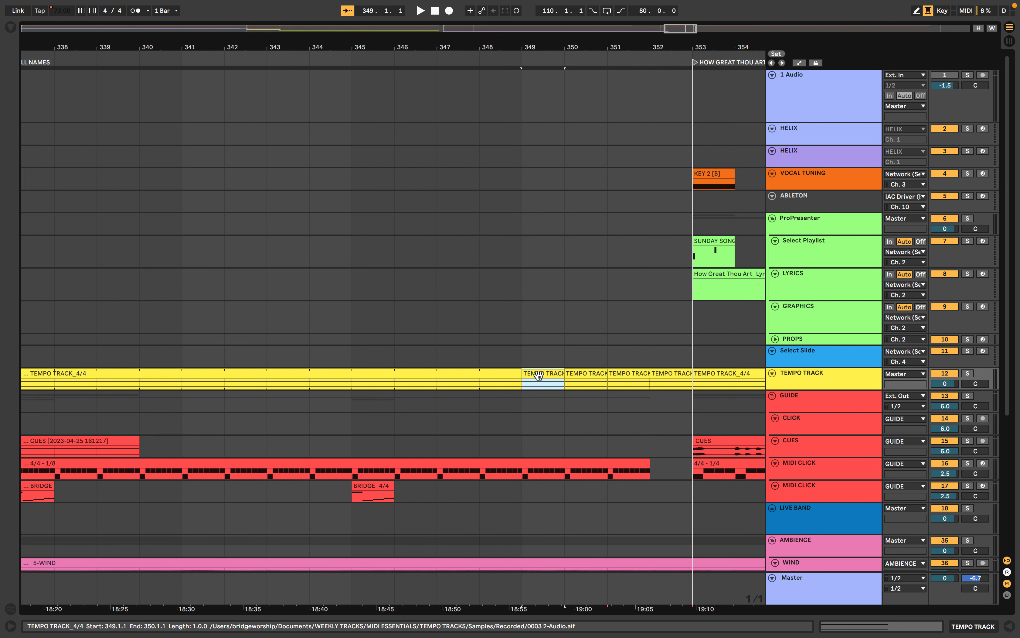
click(482, 378)
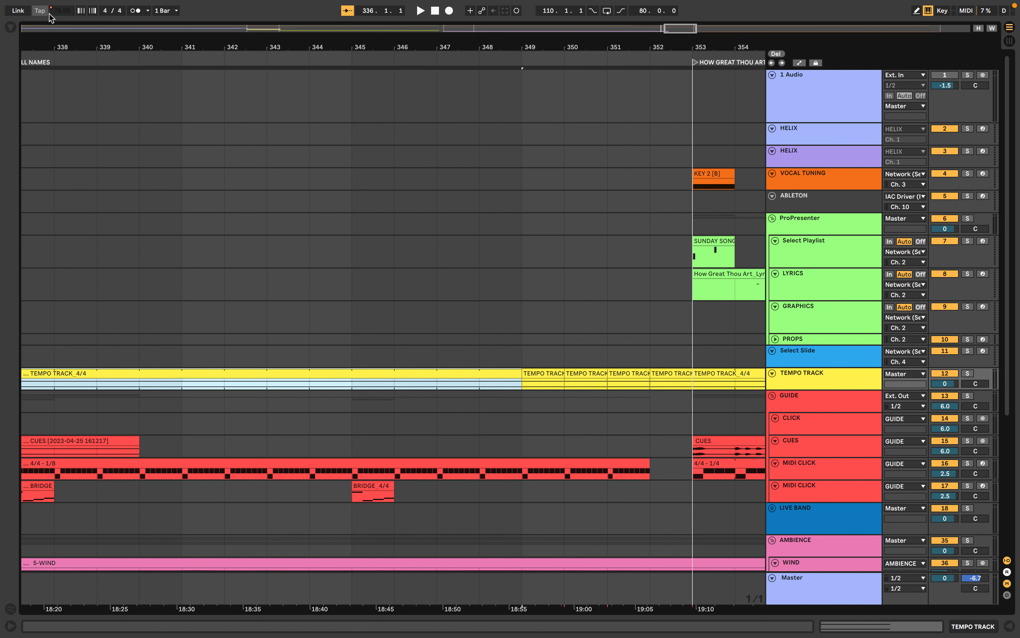
click(544, 378)
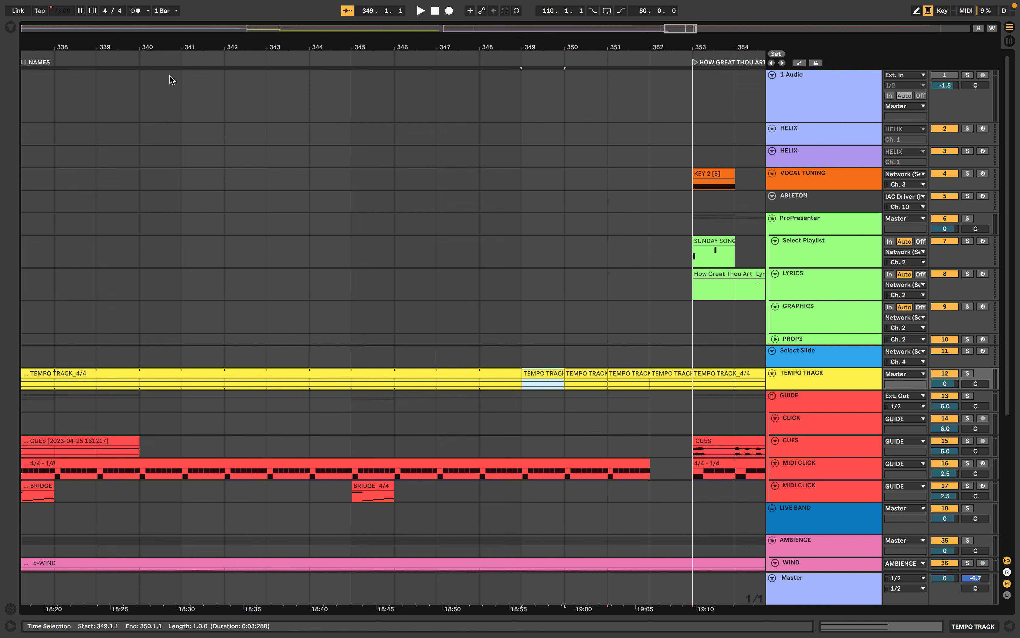
click(577, 376)
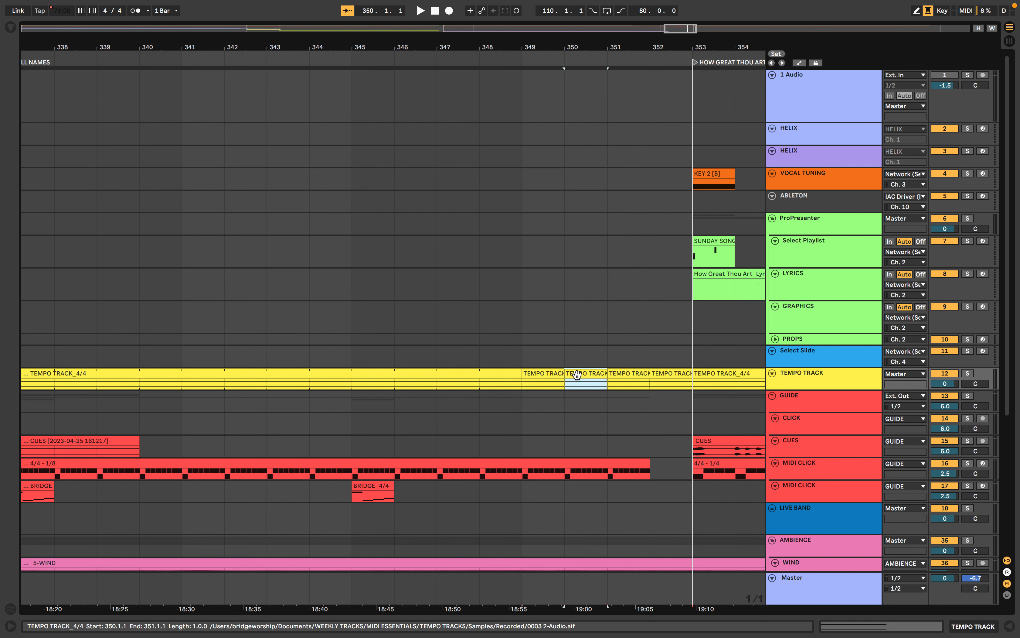
click(631, 376)
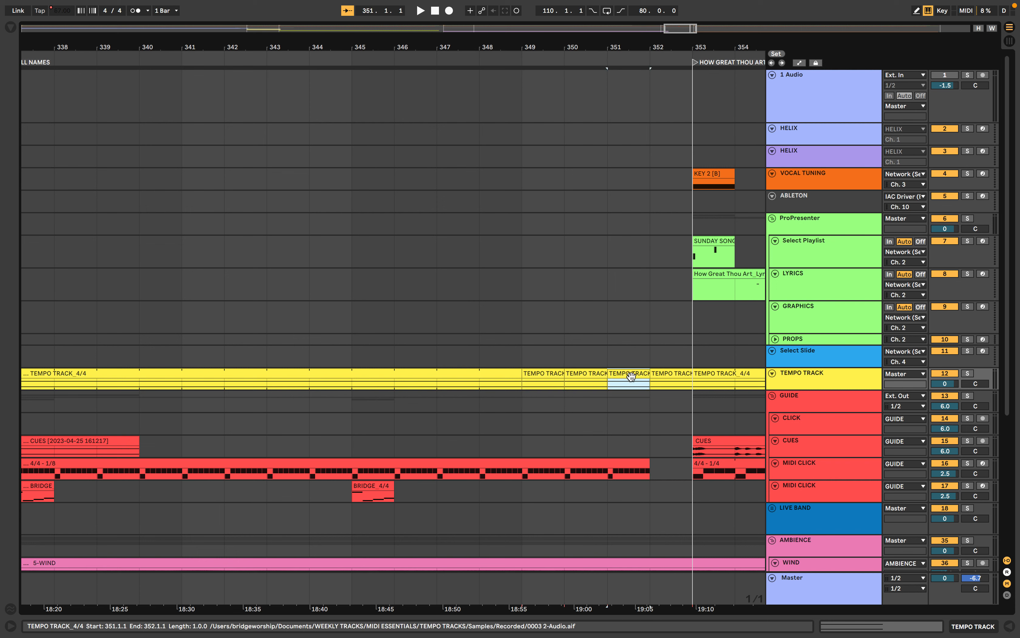
click(672, 374)
- Play the opening of HOW GREAT THOU ART from bar 353 twice, first from the CLICK track and then from the MIDI CLICK track
scroll(639, 425, right, 3)
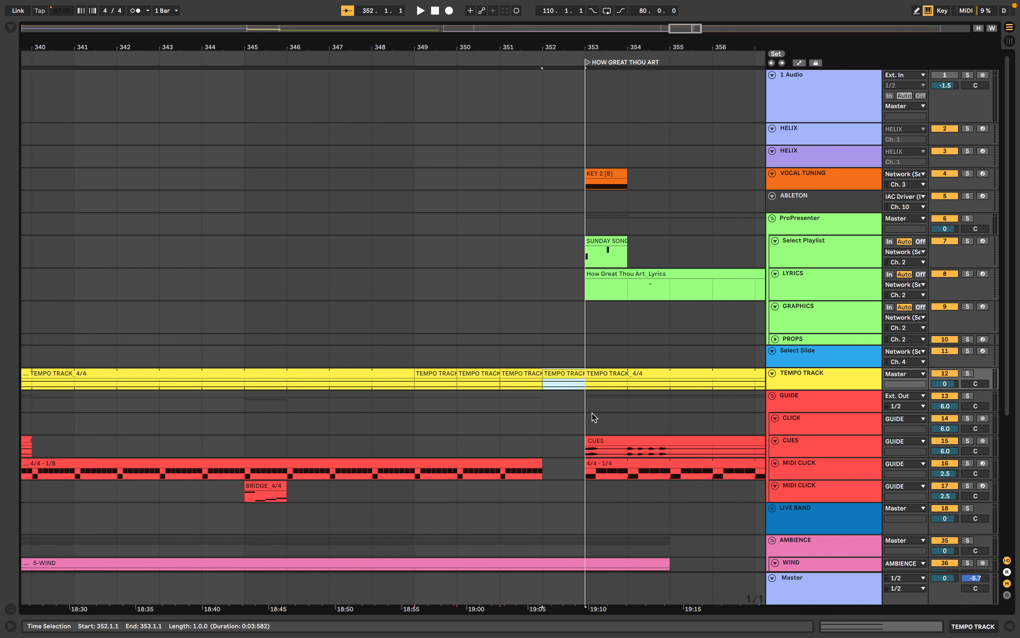
click(583, 417)
key(space)
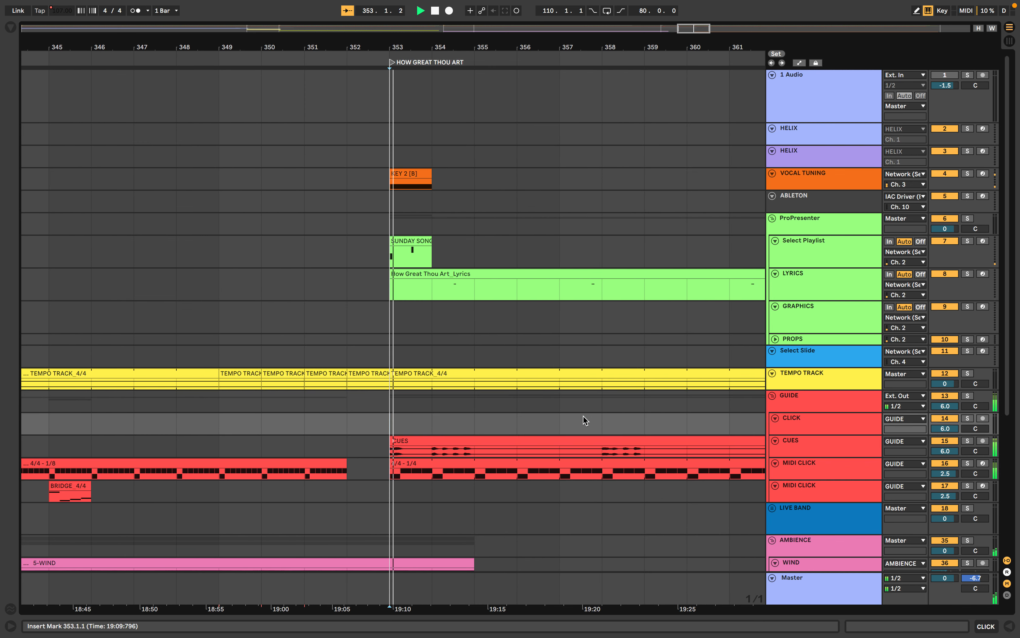
click(375, 470)
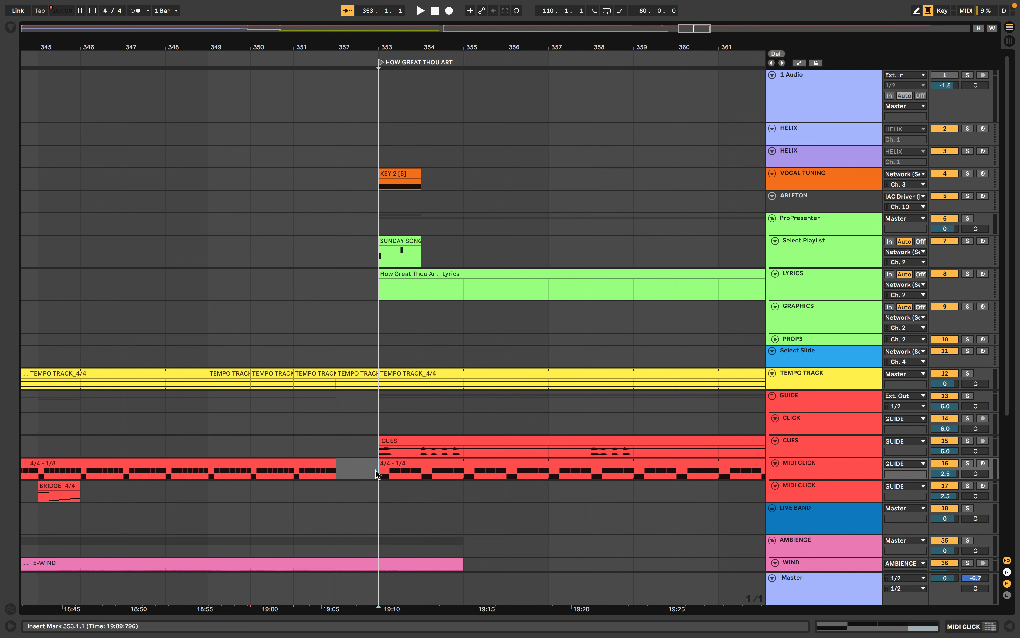
key(space)
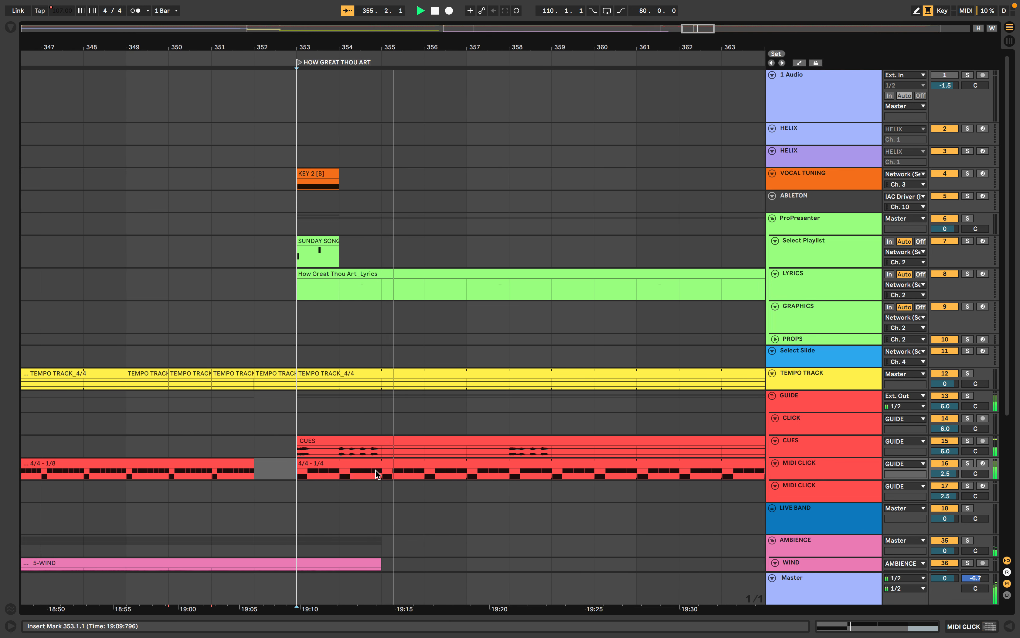
key(space)
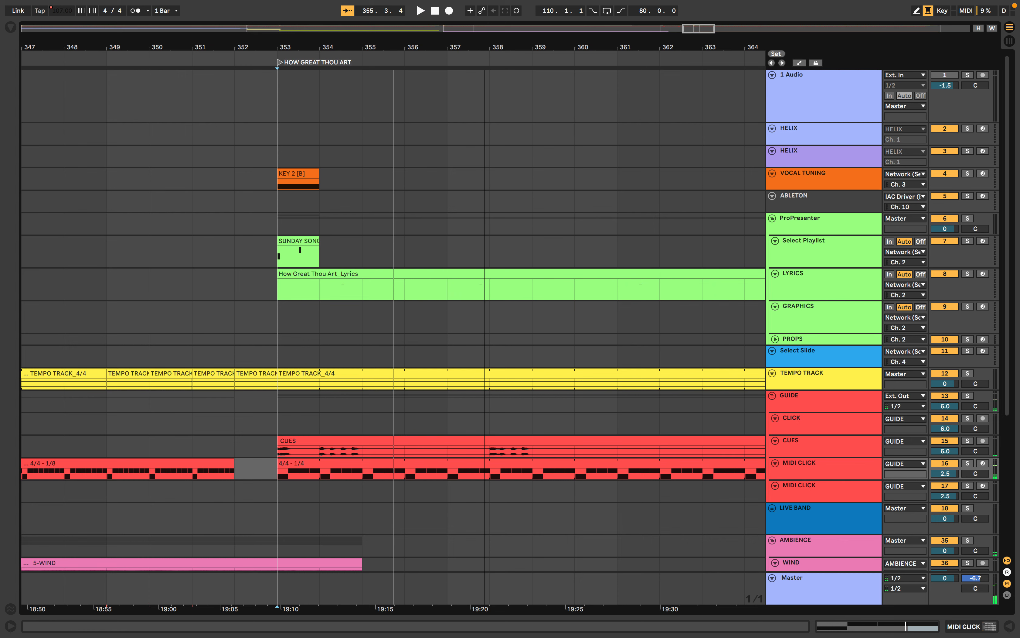
- View the stop clip at the end of HOW GREAT THOU ART, show the whole arrangement and return to its start
drag(485, 47, 488, 46)
scroll(523, 177, right, 20)
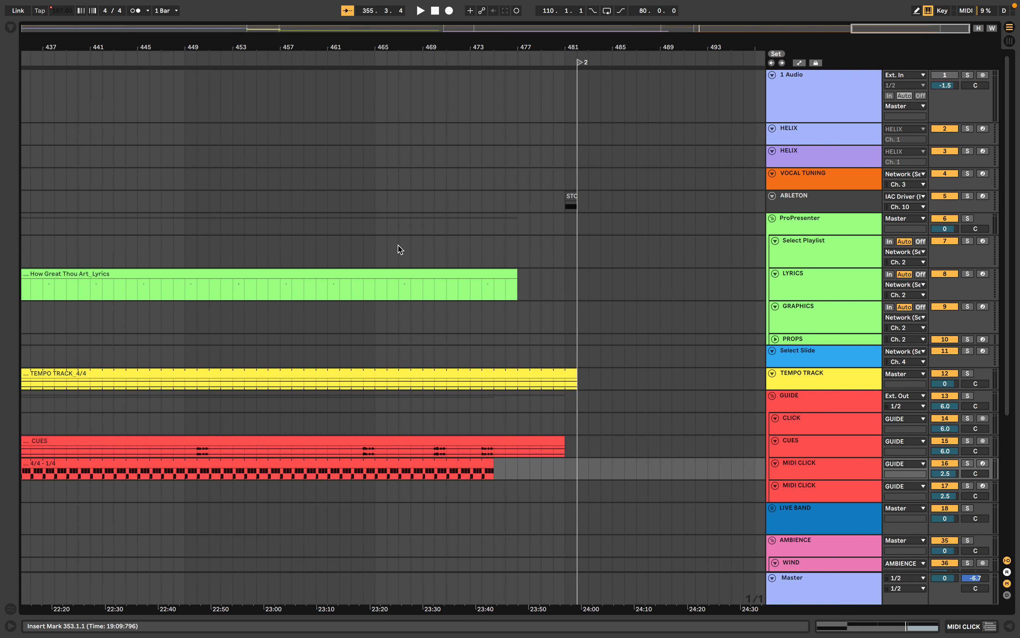
double_click(392, 48)
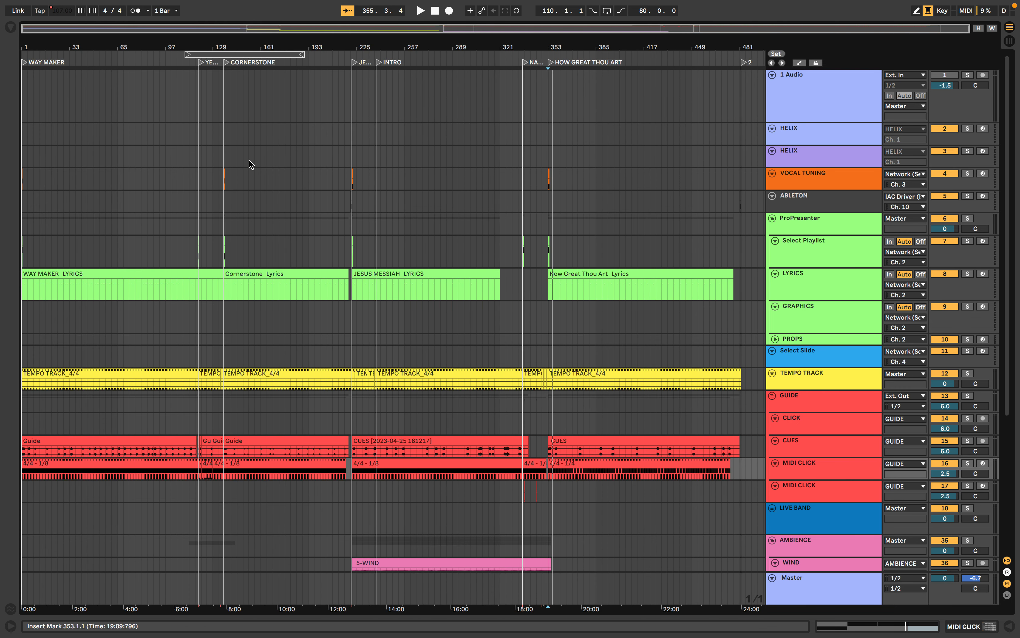
key(Home)
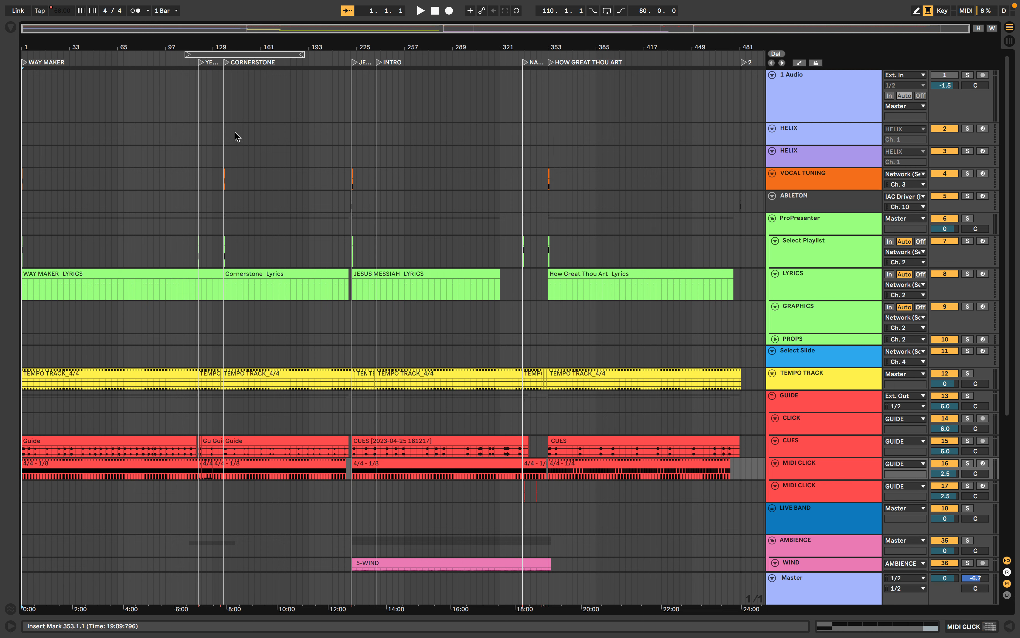
- Examine the YES I WILL and CORNERSTONE locators up close, then widen the view to the surrounding songs
drag(201, 43, 202, 42)
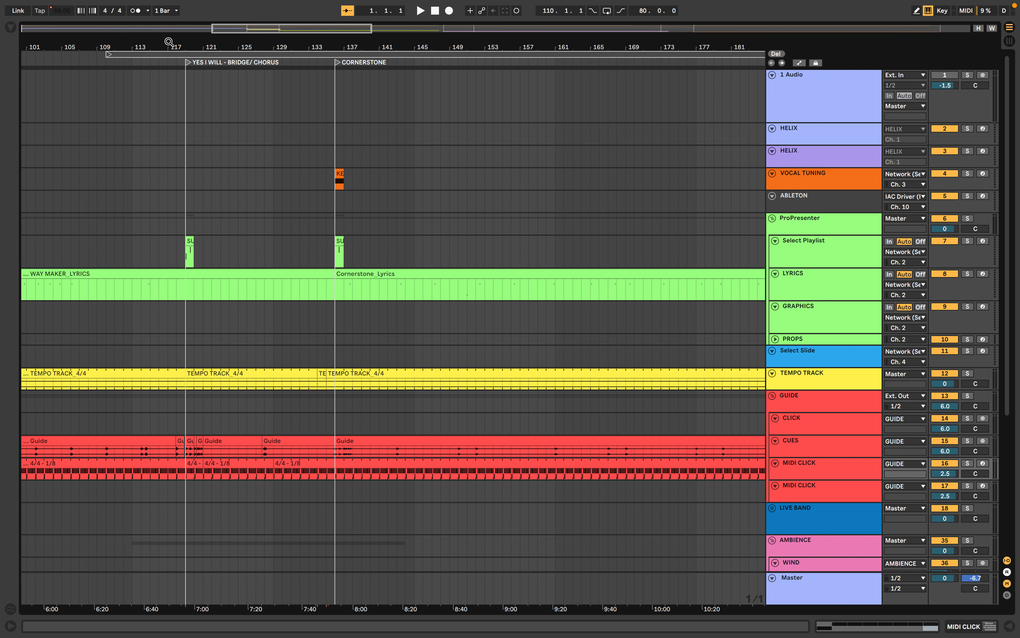
drag(192, 50, 192, 19)
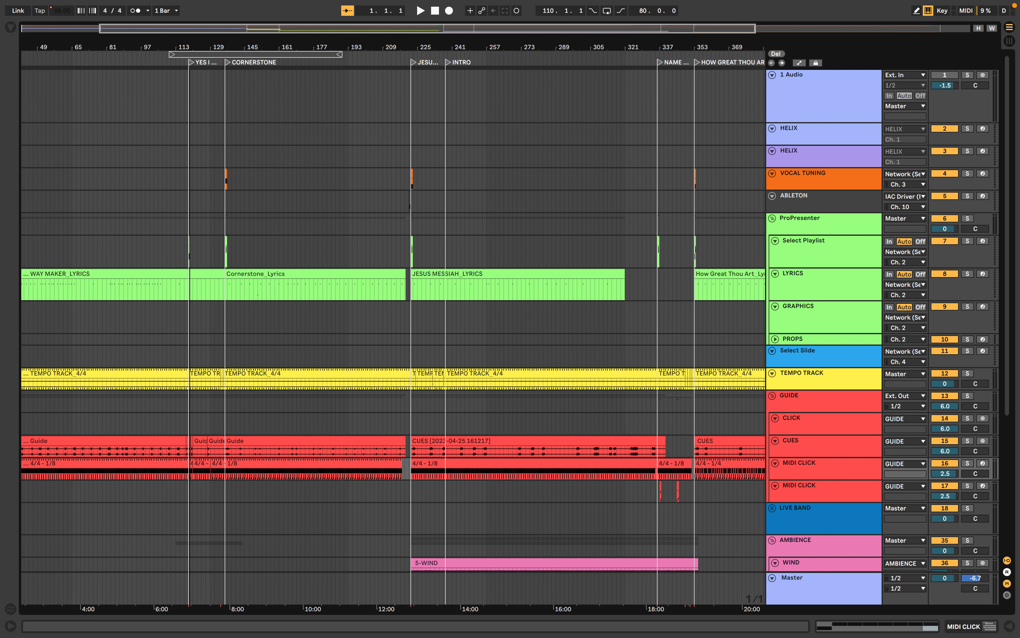